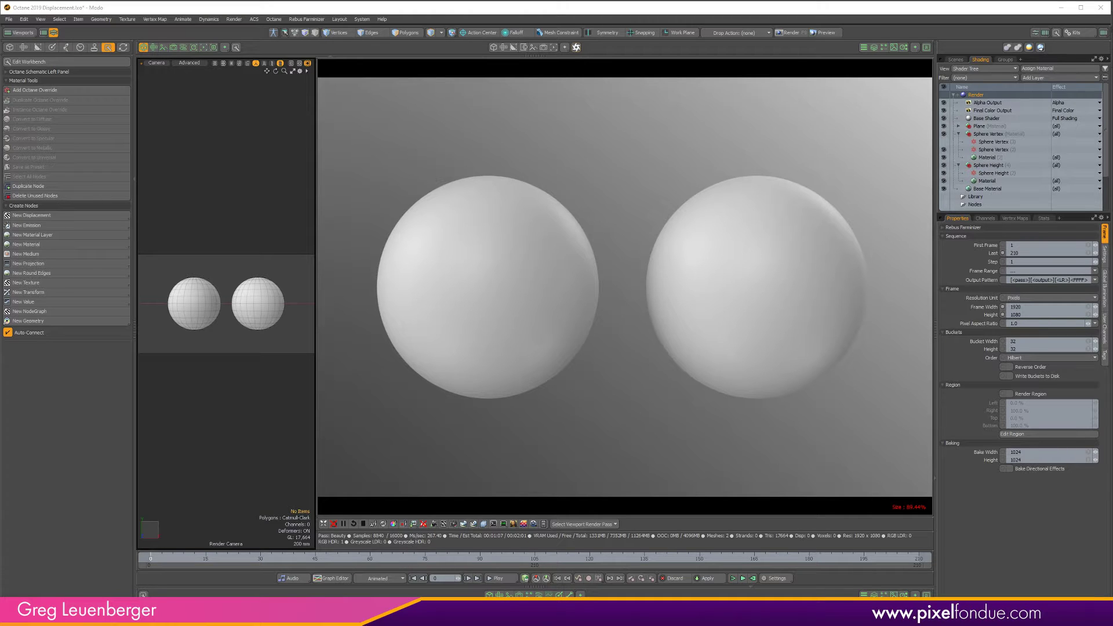
- Add a Texture Displacement node to the Sphere Height glossy material's Displacement input and place it between the noise and material nodes
left_click(539, 596)
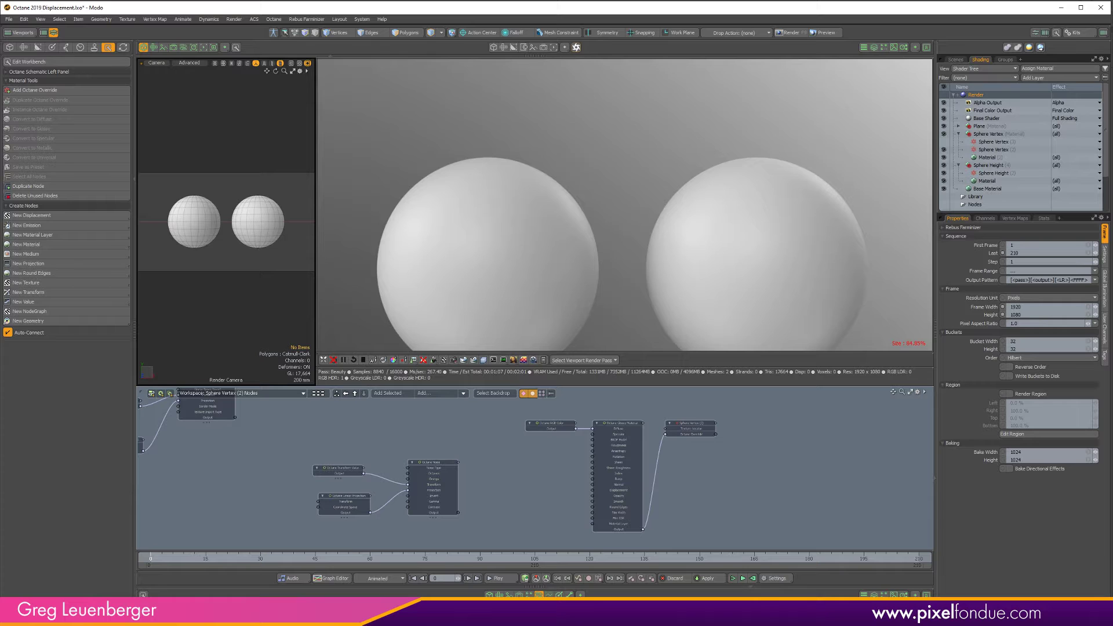
left_click(993, 173)
scroll(529, 466, "up", 2)
left_click_drag(529, 466, 655, 436, "alt")
left_click(643, 489)
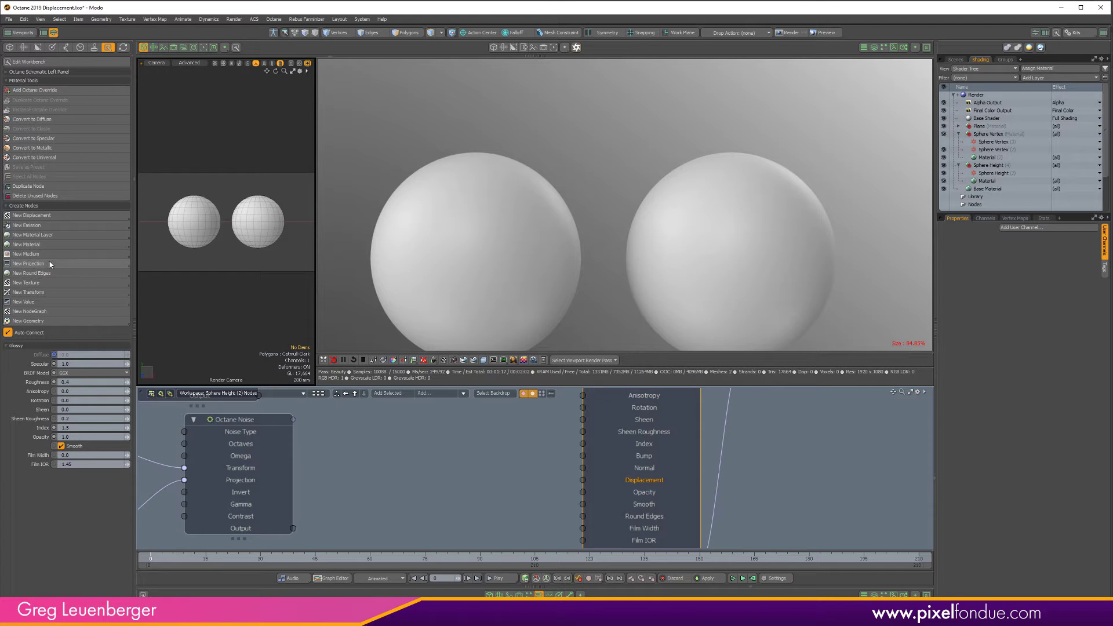
left_click(54, 216)
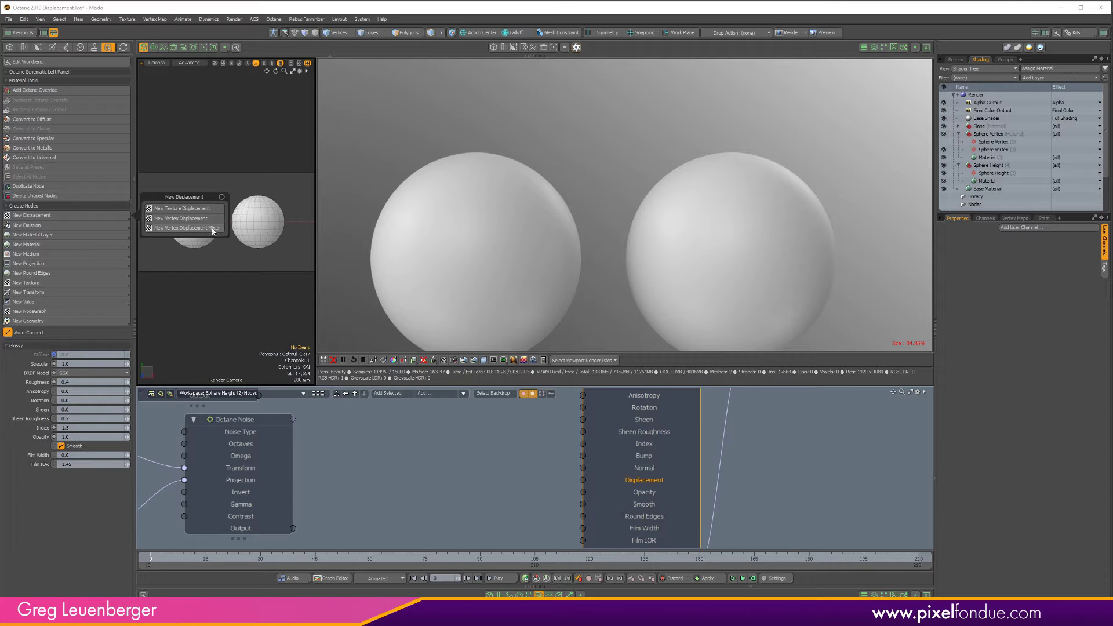
left_click(202, 209)
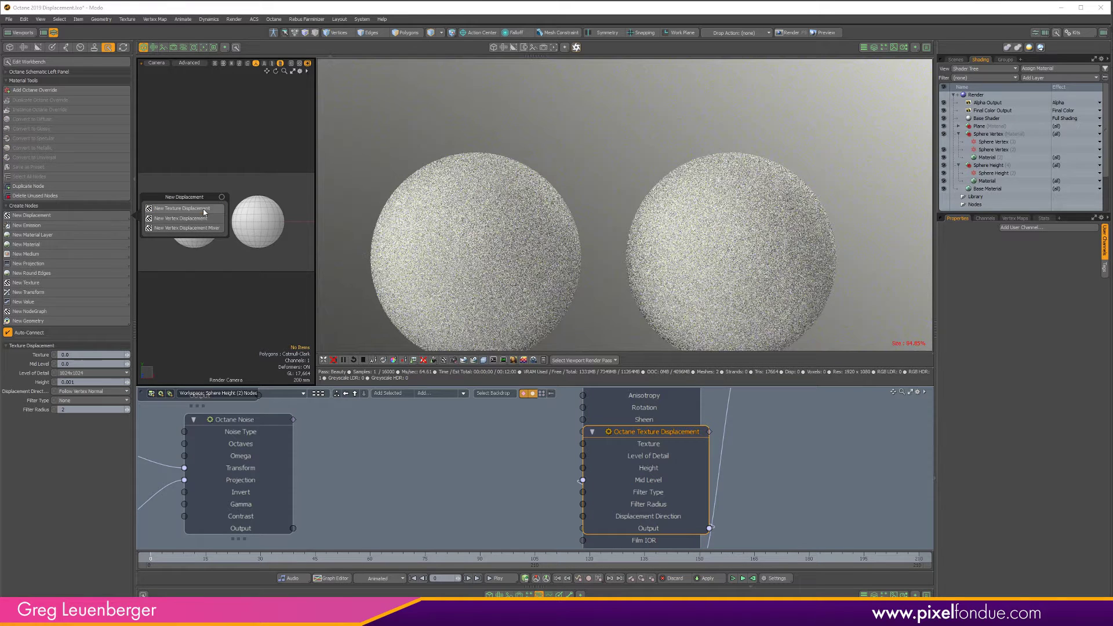
left_click_drag(645, 436, 453, 425)
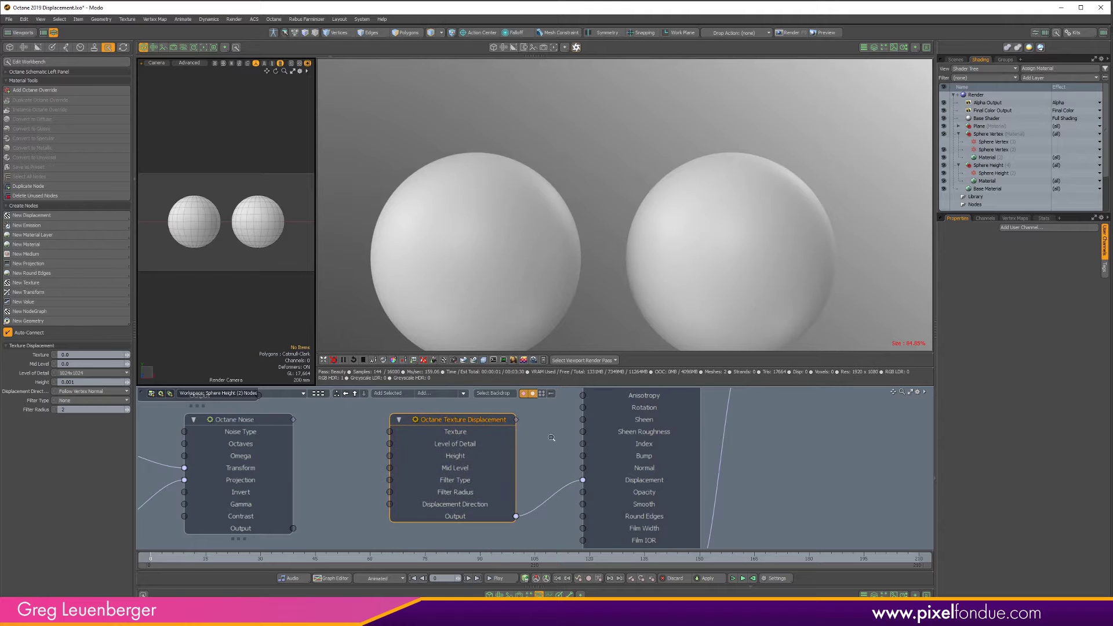
- Connect the Octane Greyscale Image output to the Texture input of the Texture Displacement node
scroll(515, 460, "down", 3)
left_click_drag(514, 459, 647, 486, "alt")
scroll(514, 461, "down", 2)
left_click_drag(514, 462, 511, 495, "alt")
scroll(402, 429, "up", 5)
scroll(403, 429, "down", 5)
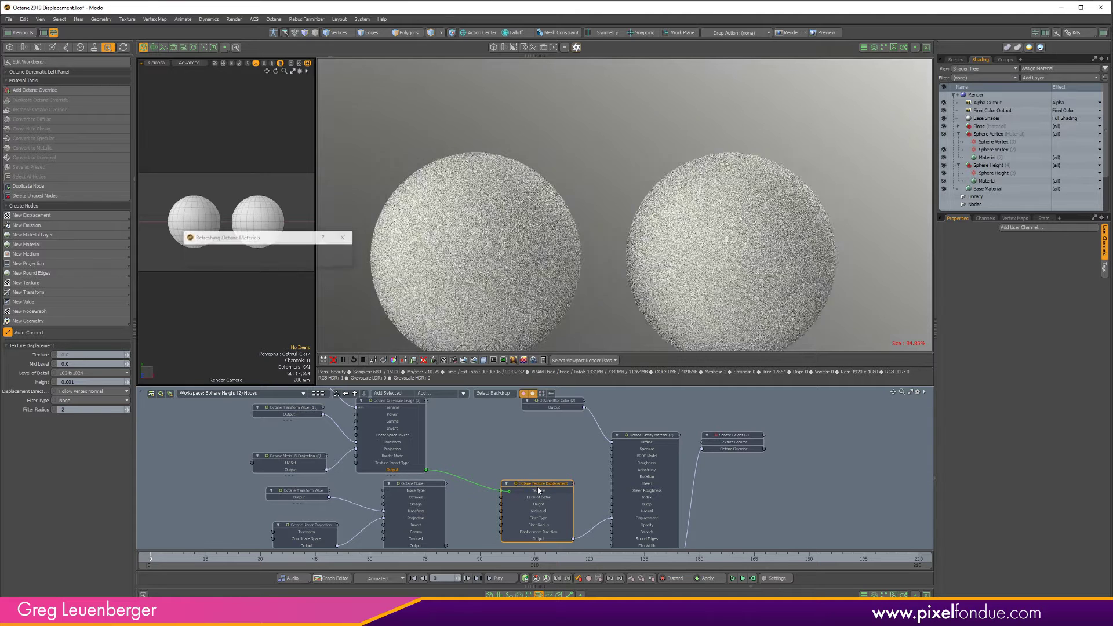
- Set the Texture Displacement node's level of detail to 4096x4096 and its height to 0.1
left_click(87, 373)
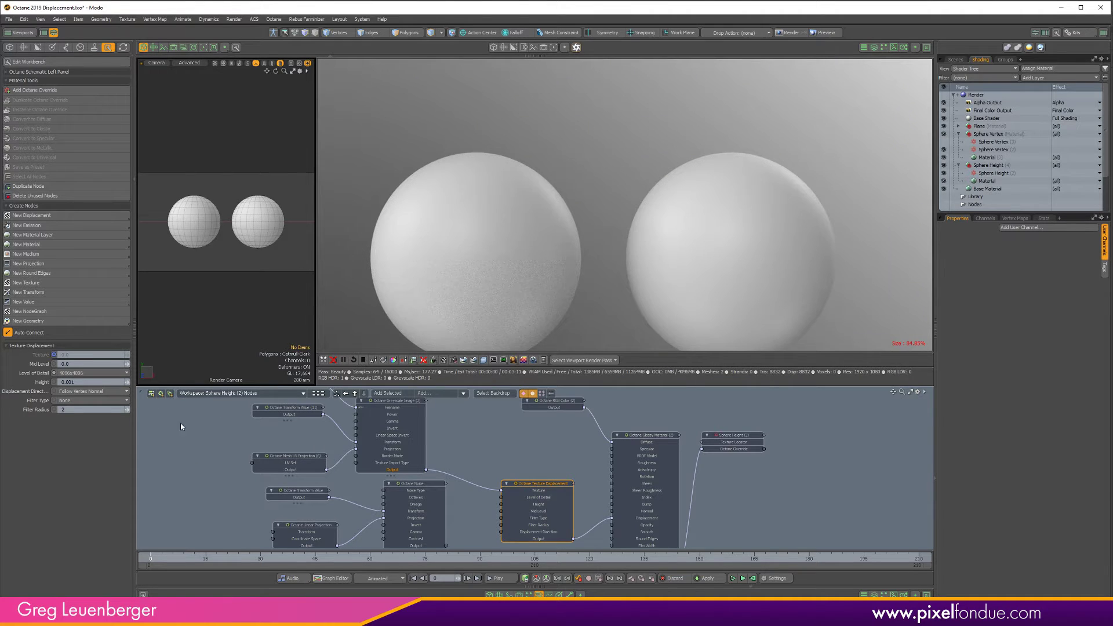
double_click(93, 384)
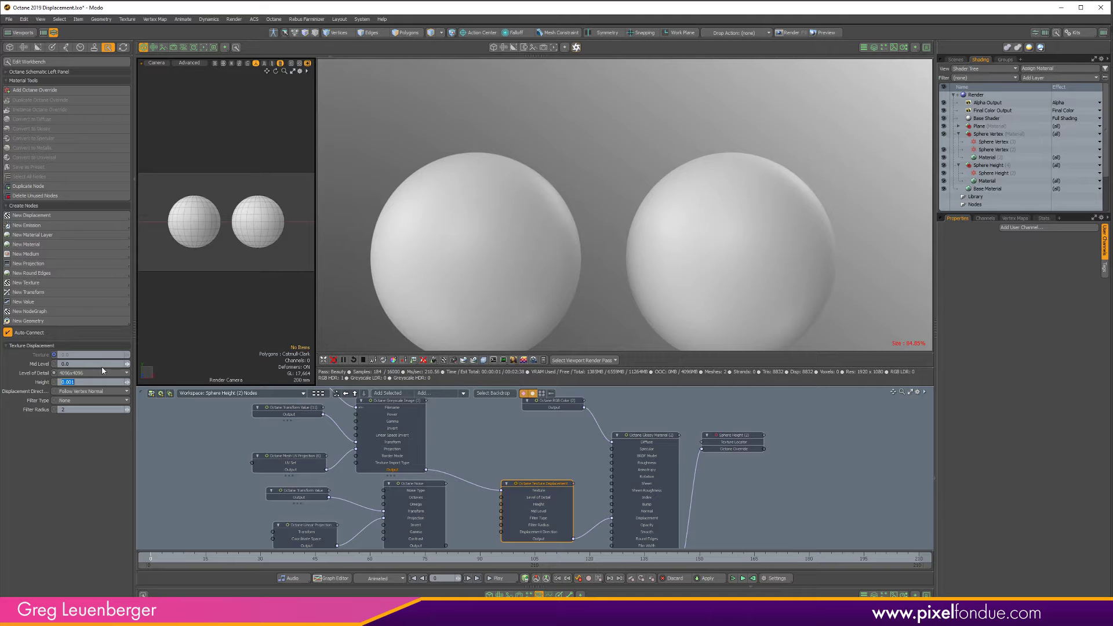
type("0.1")
key("Return")
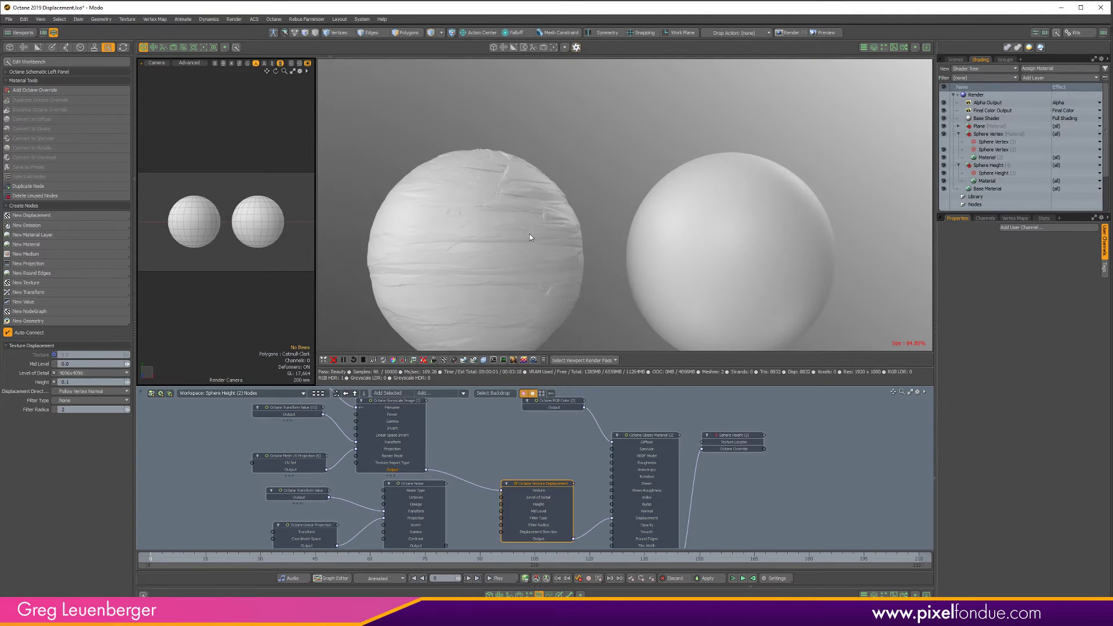
- Raise the Texture Displacement height to 0.2 and inspect the displaced sphere up close in the render
left_click_drag(530, 235, 552, 183)
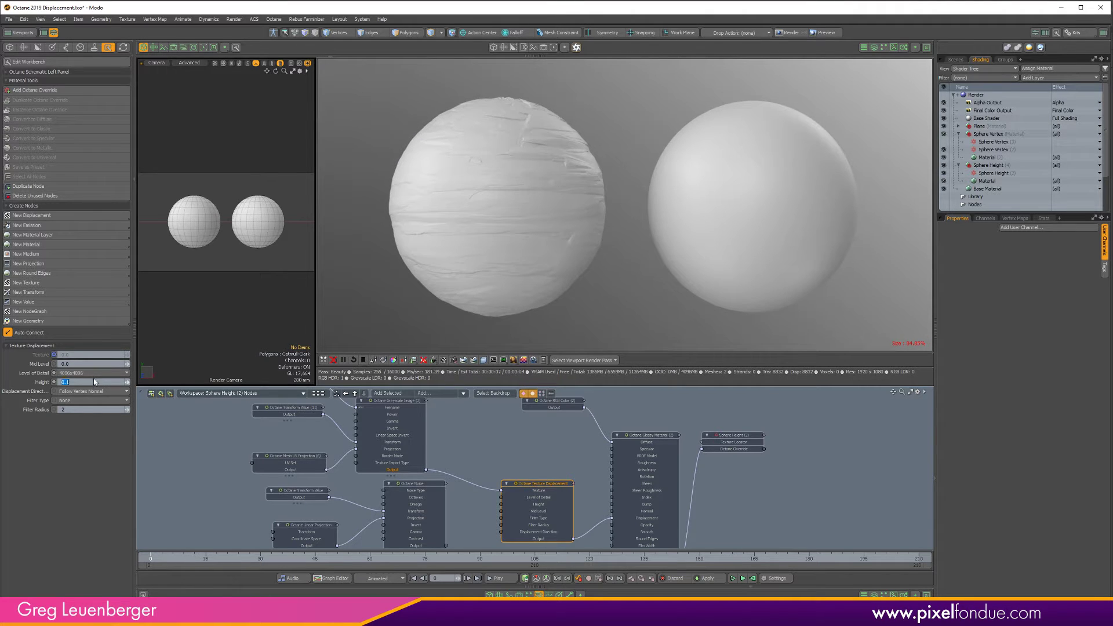
key("Return")
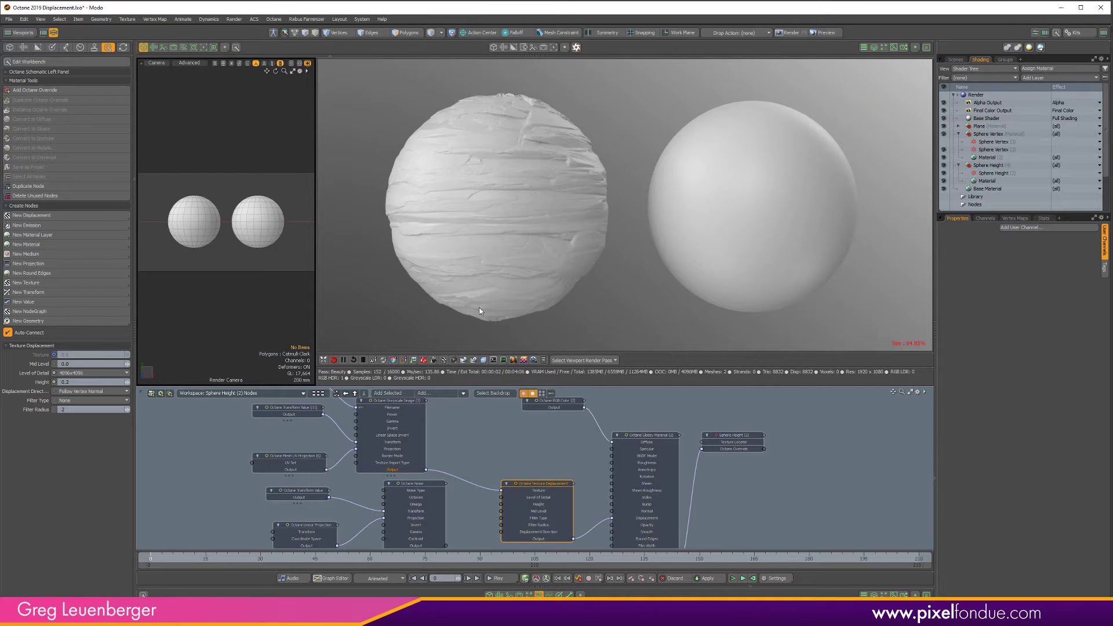
scroll(479, 311, "up", 1)
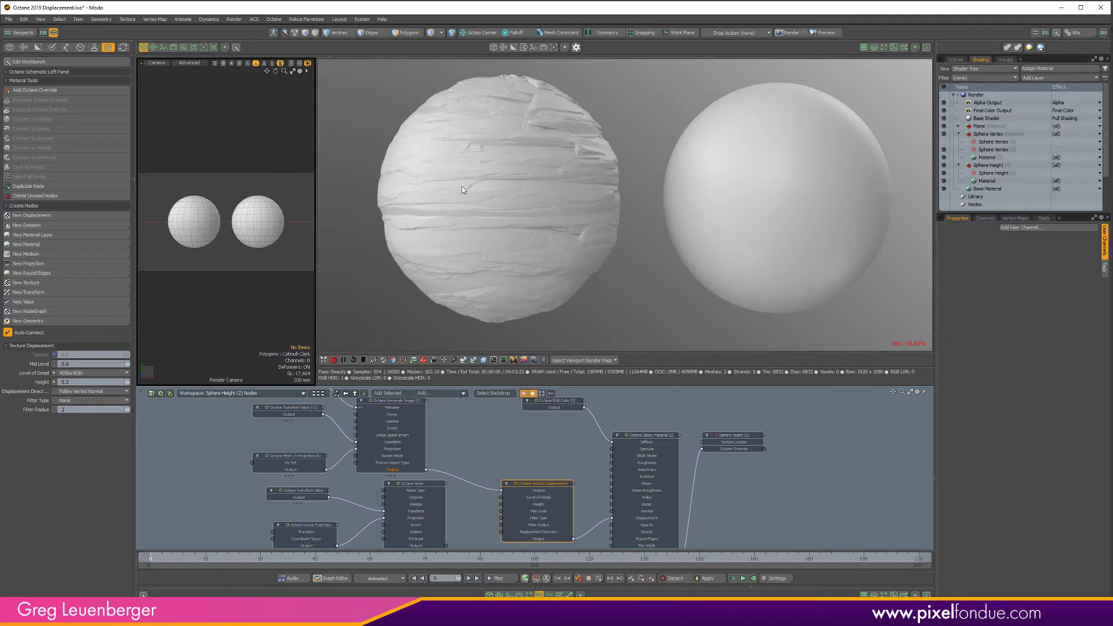
scroll(462, 188, "up", 1)
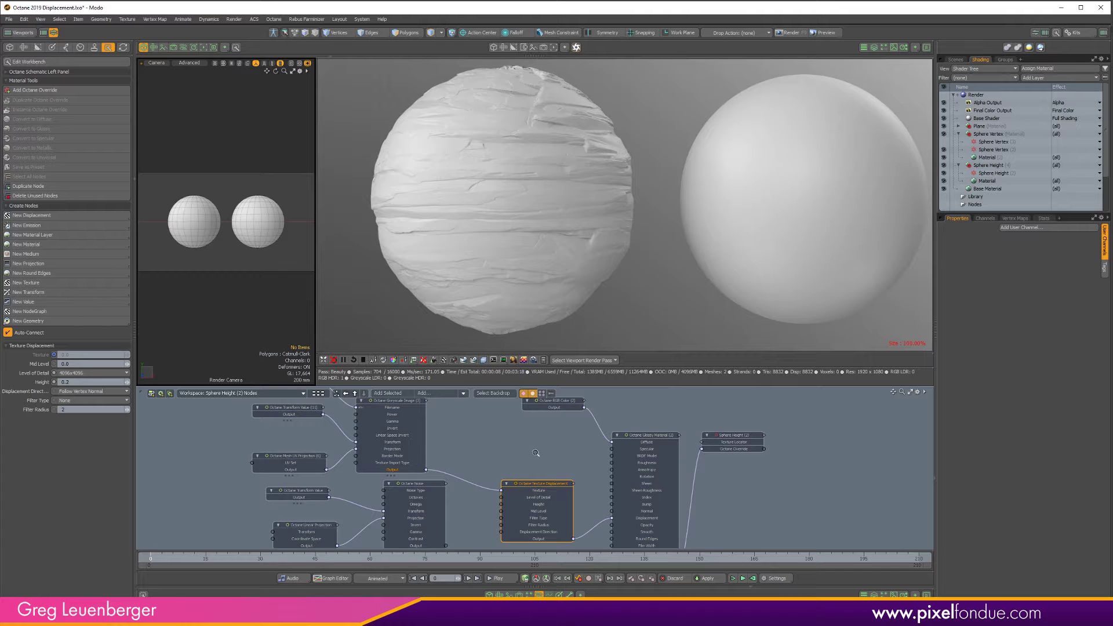
- Connect the Octane Noise output to the Diffuse input of the Sphere Height glossy material
left_click_drag(536, 452, 513, 456, "ctrl+alt")
left_click_drag(512, 455, 484, 468, "alt")
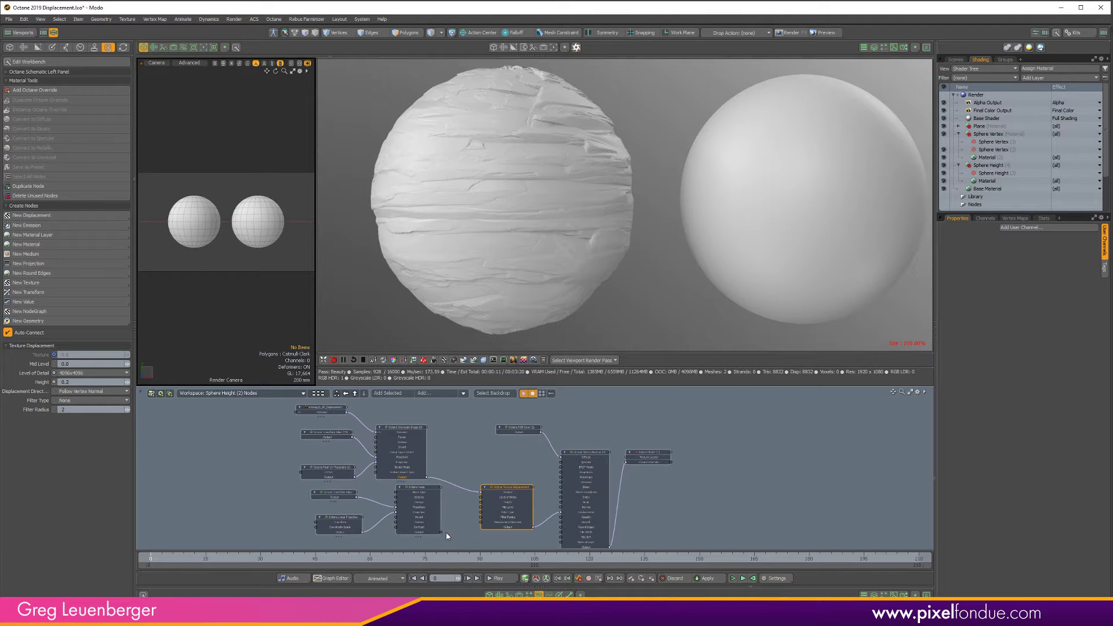
left_click_drag(441, 531, 577, 471)
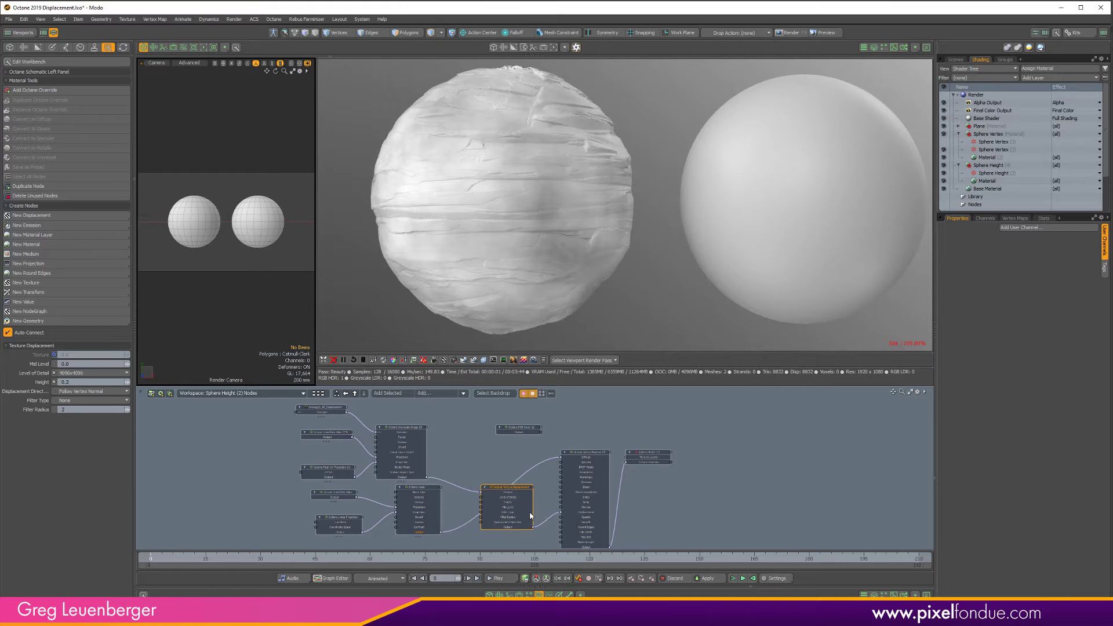
- Try driving the Texture Displacement node with the Octane Noise in place of the greyscale image
left_click_drag(479, 531, 513, 527, "ctrl+alt")
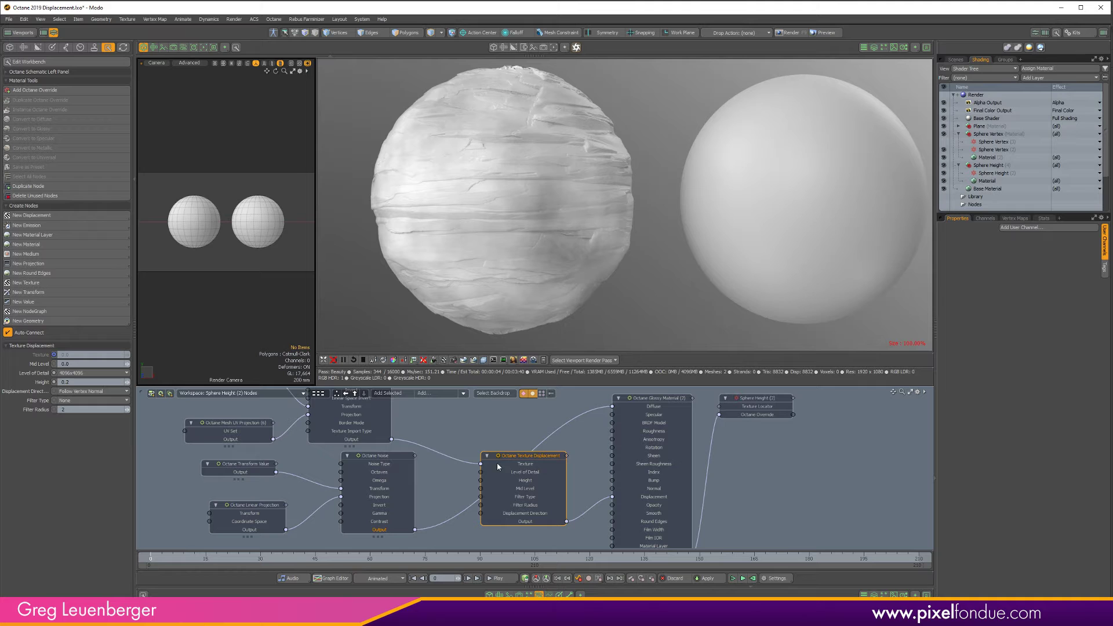
left_click_drag(480, 464, 442, 452)
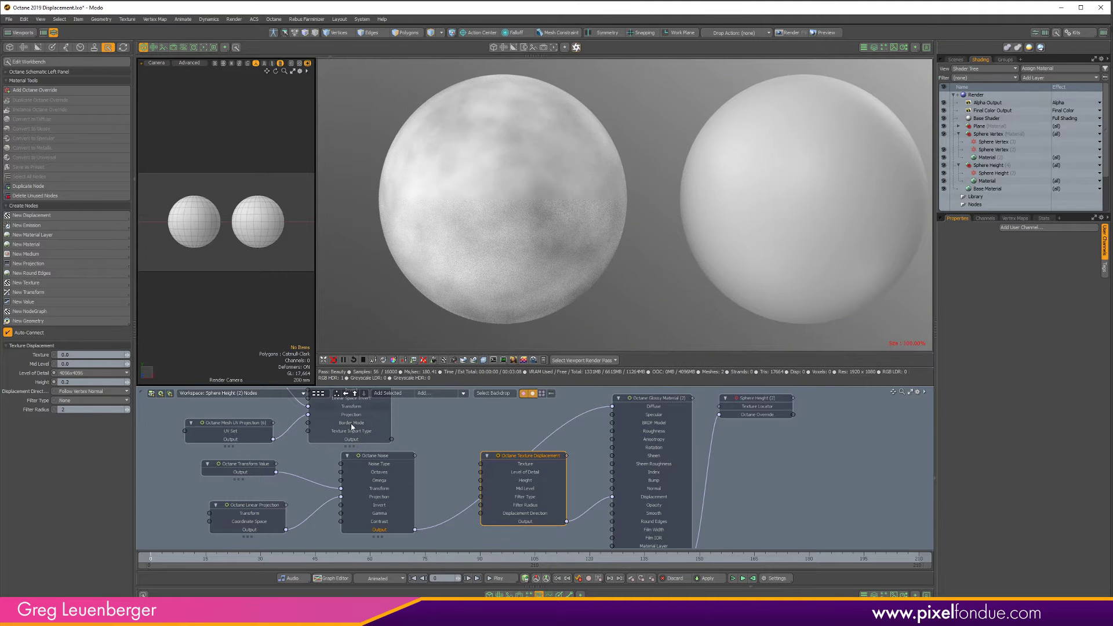
left_click_drag(415, 530, 481, 464)
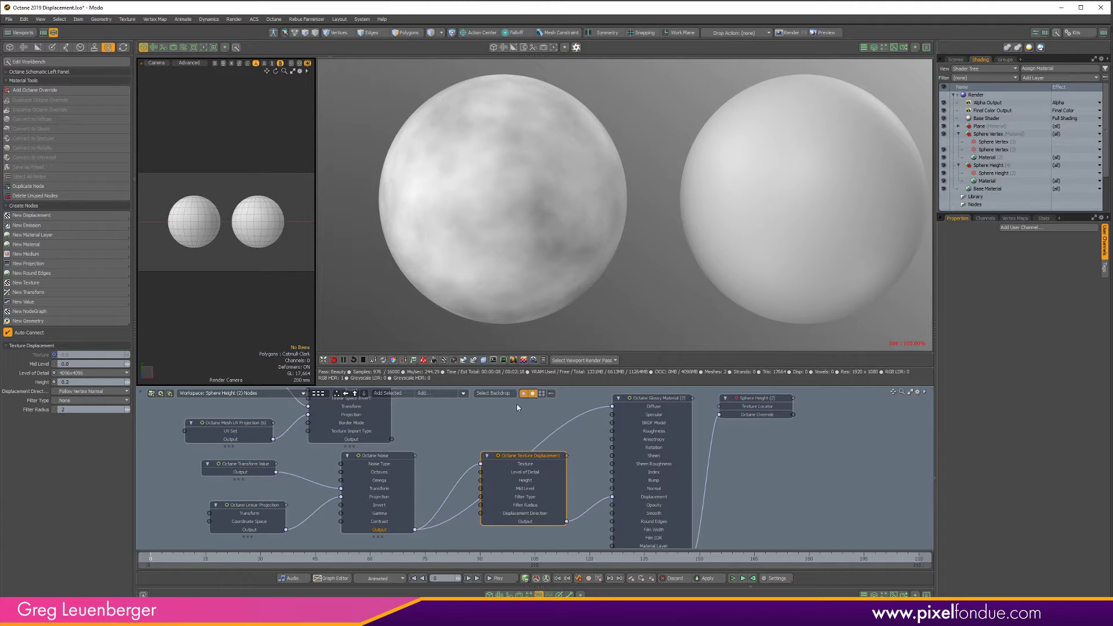
left_click(427, 489)
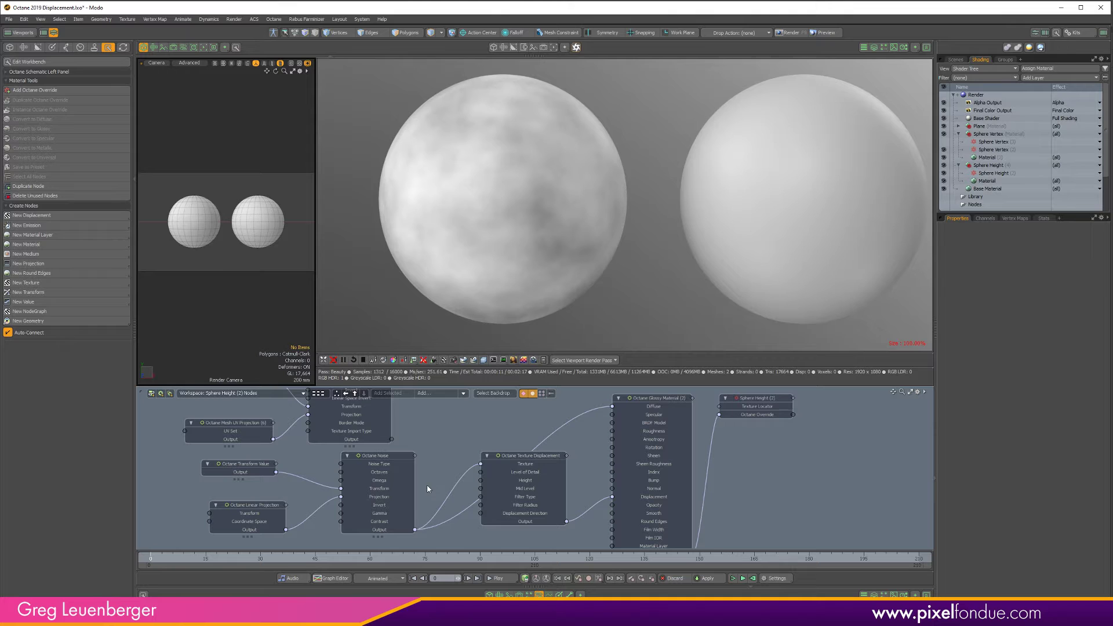
- Reconnect the Greyscale Image to the Texture Displacement's Texture input and disconnect the noise from the material's Diffuse input
left_click_drag(480, 464, 446, 489)
mouse_move(391, 439)
left_mouse_down()
mouse_move(489, 465)
mouse_move(391, 440)
left_mouse_up()
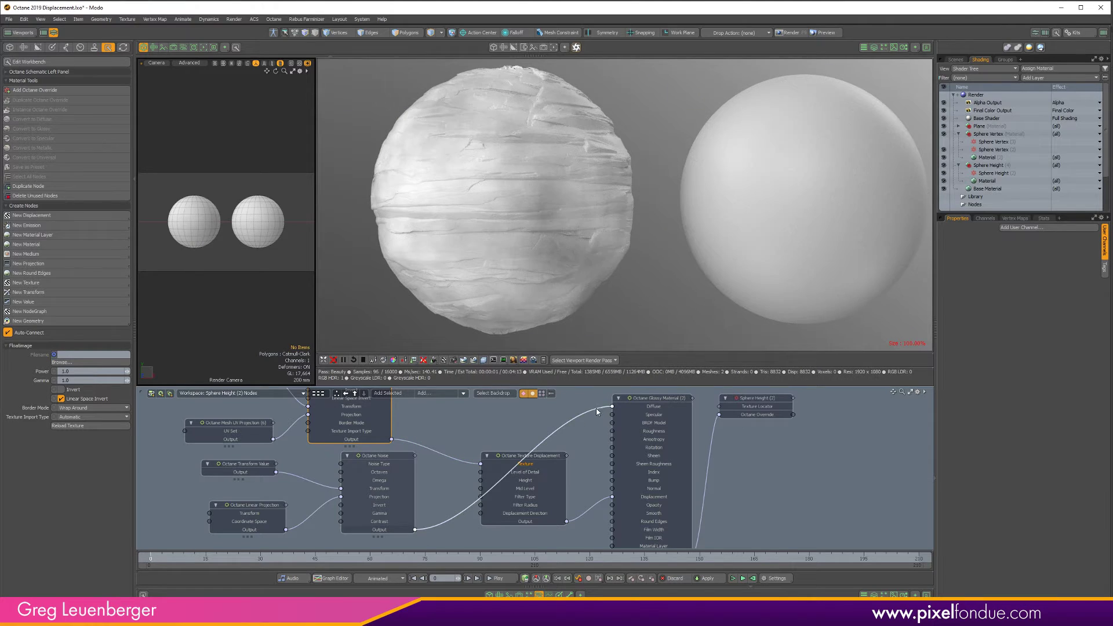
scroll(546, 452, "up", 3)
scroll(569, 457, "down", 3)
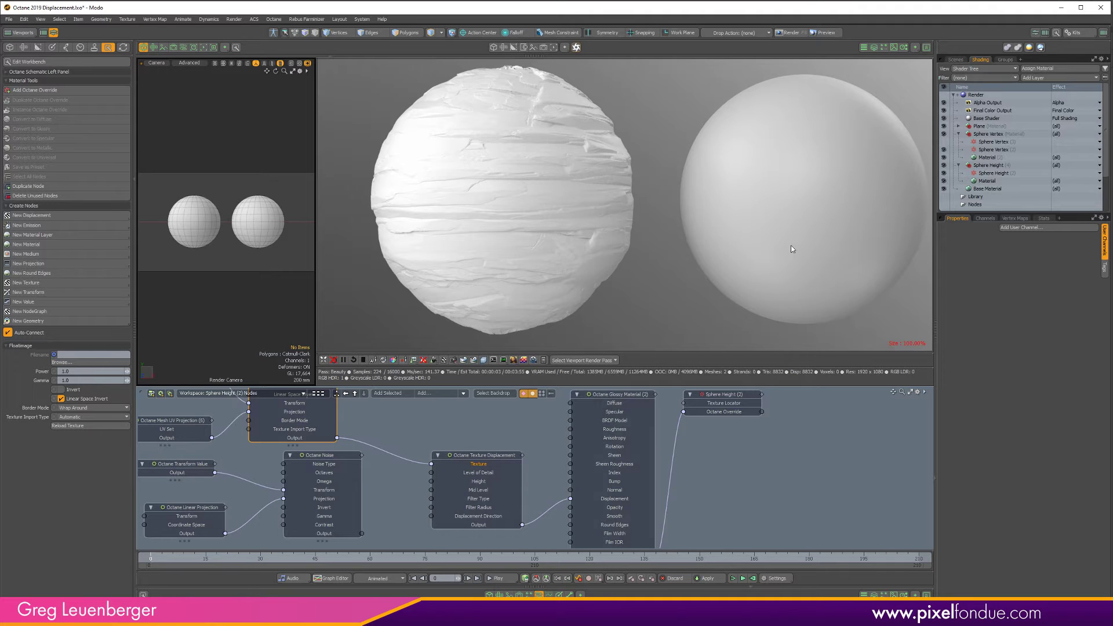
- Add a Vertex Displacement node to the Displacement input of the Sphere Vertex glossy material
left_click(990, 150)
scroll(618, 451, "up", 5)
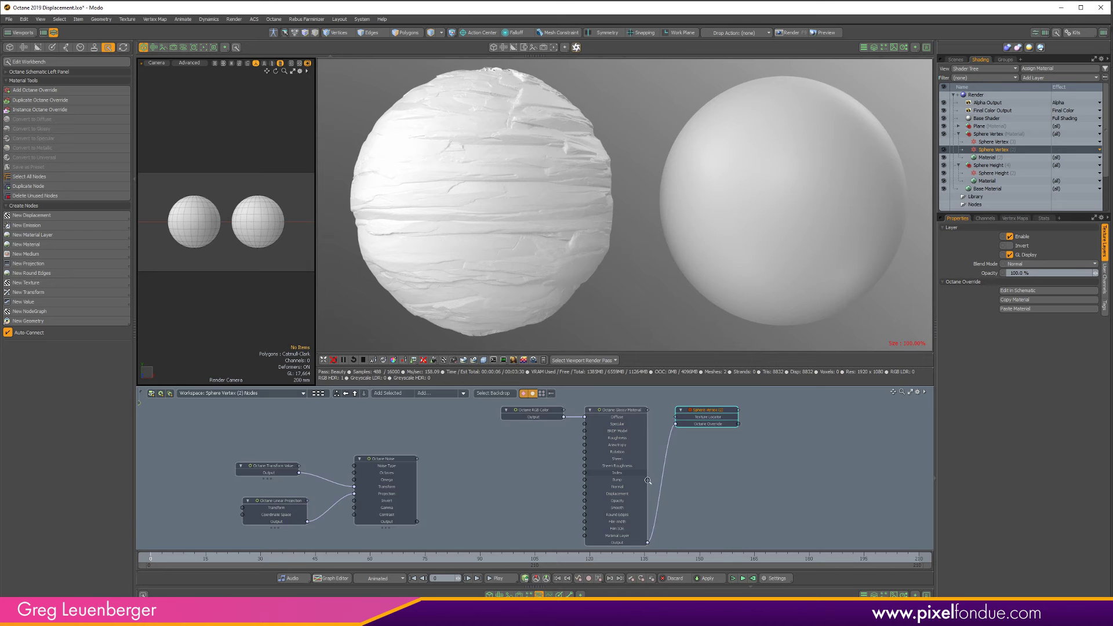
scroll(619, 451, "down", 5)
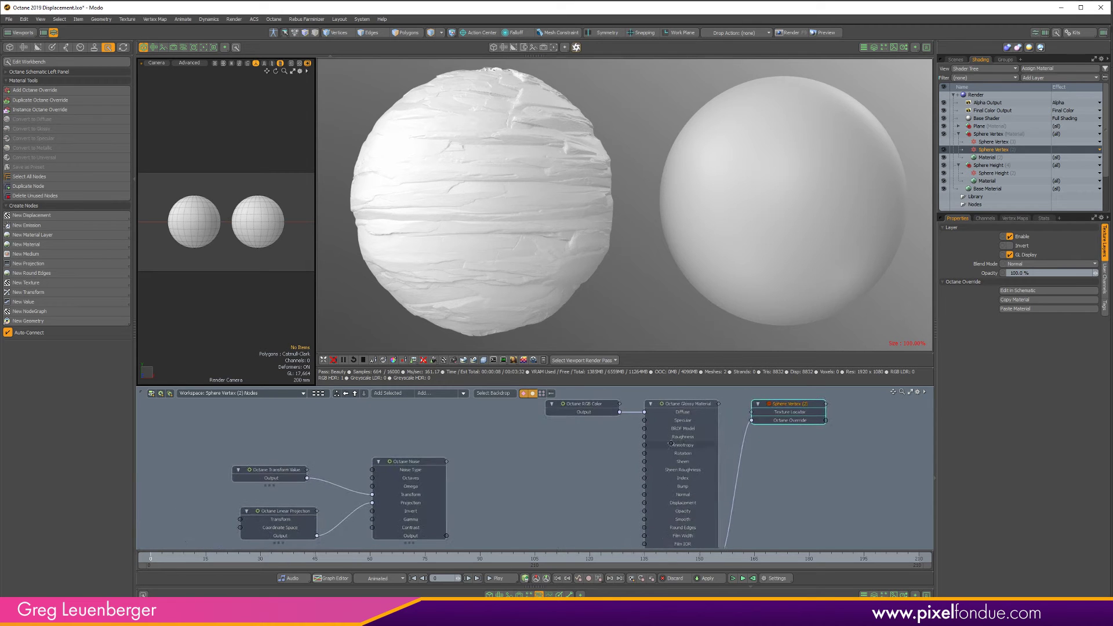
left_click(674, 507)
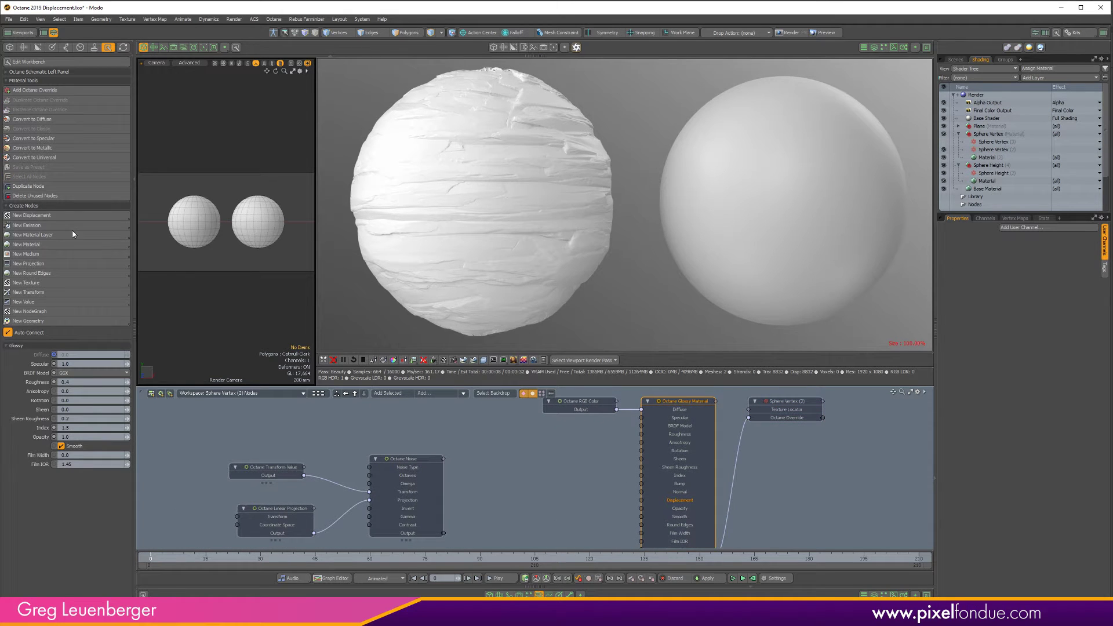
left_click(63, 215)
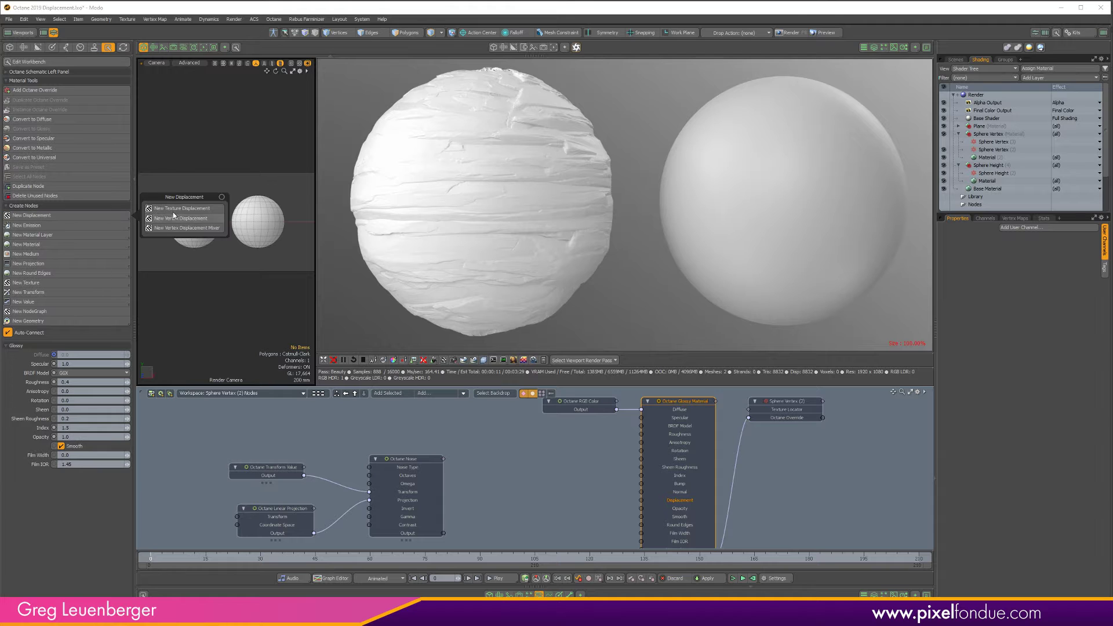
left_click(176, 220)
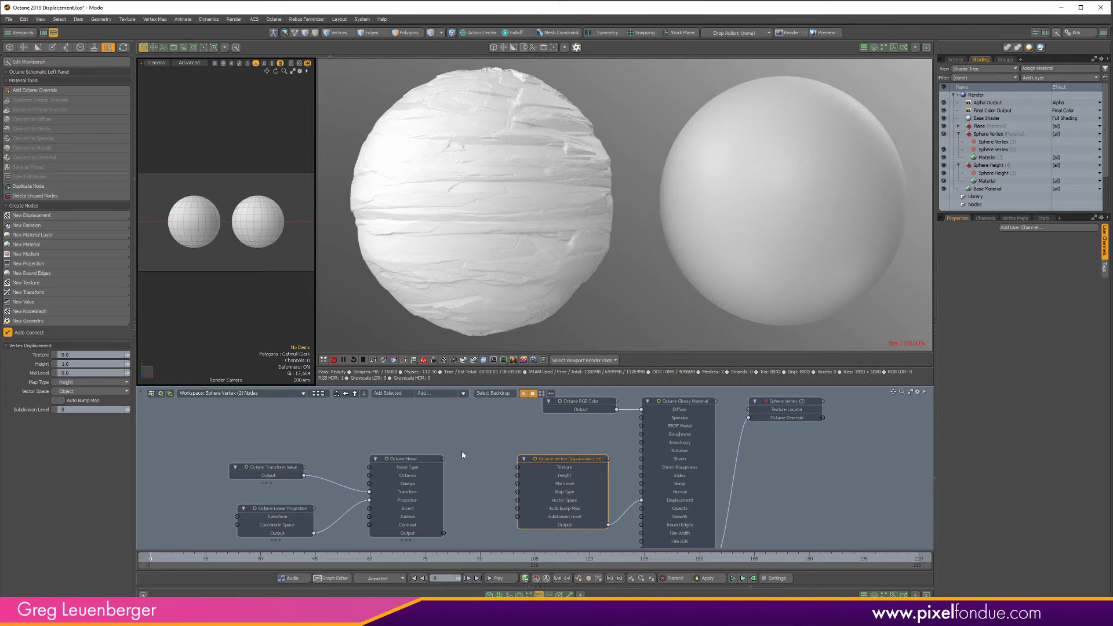
- Review the Vertex Displacement node's map type options, keep Height, and cancel the pending autosave
left_click_drag(444, 532, 479, 512)
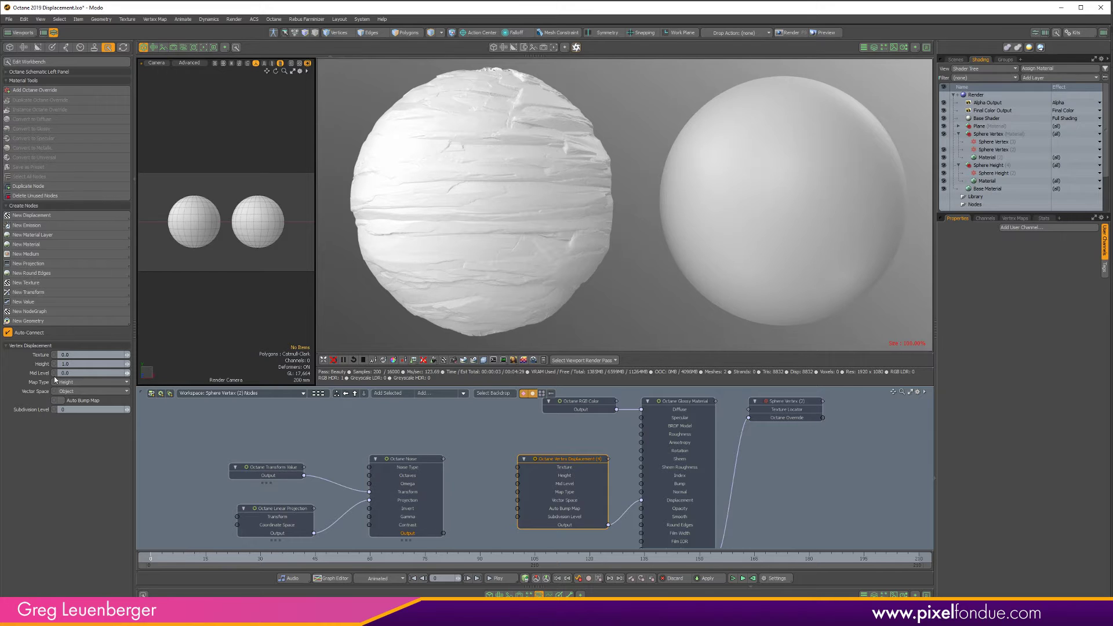
left_click(91, 382)
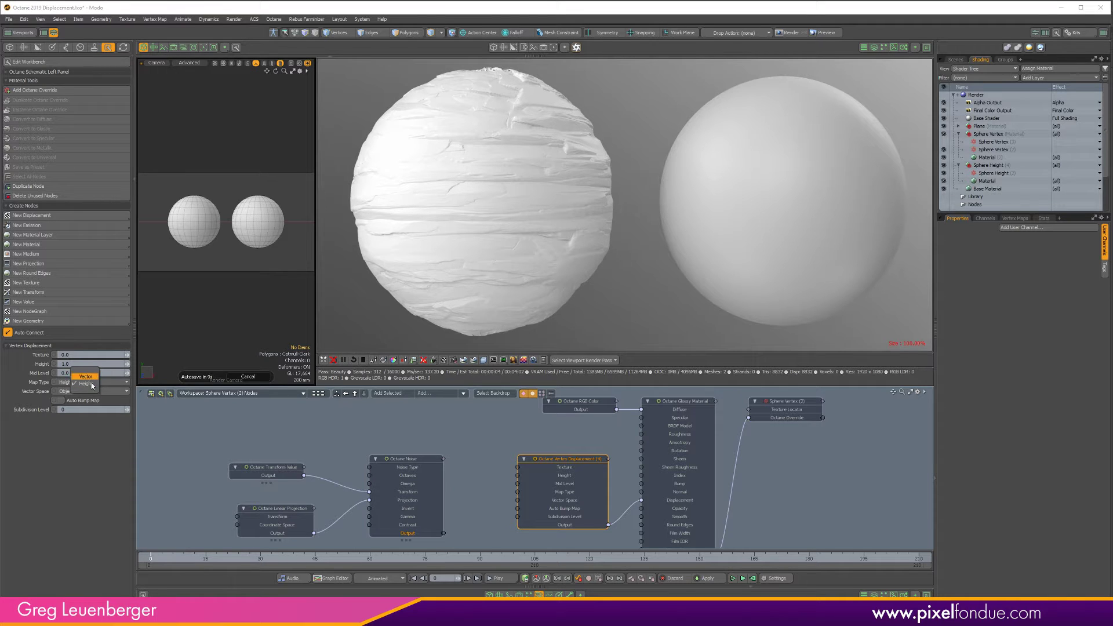
left_click(91, 384)
left_click(257, 377)
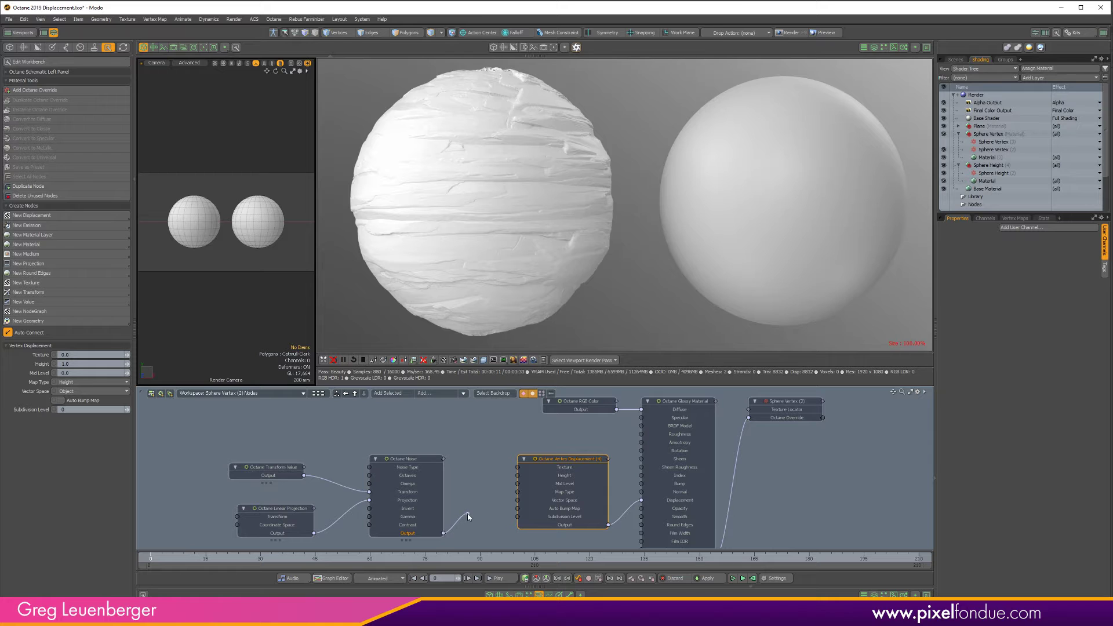
- Connect the Octane Noise output to the glossy material's Diffuse input and the Vertex Displacement node's Texture input
left_click_drag(465, 513, 661, 415)
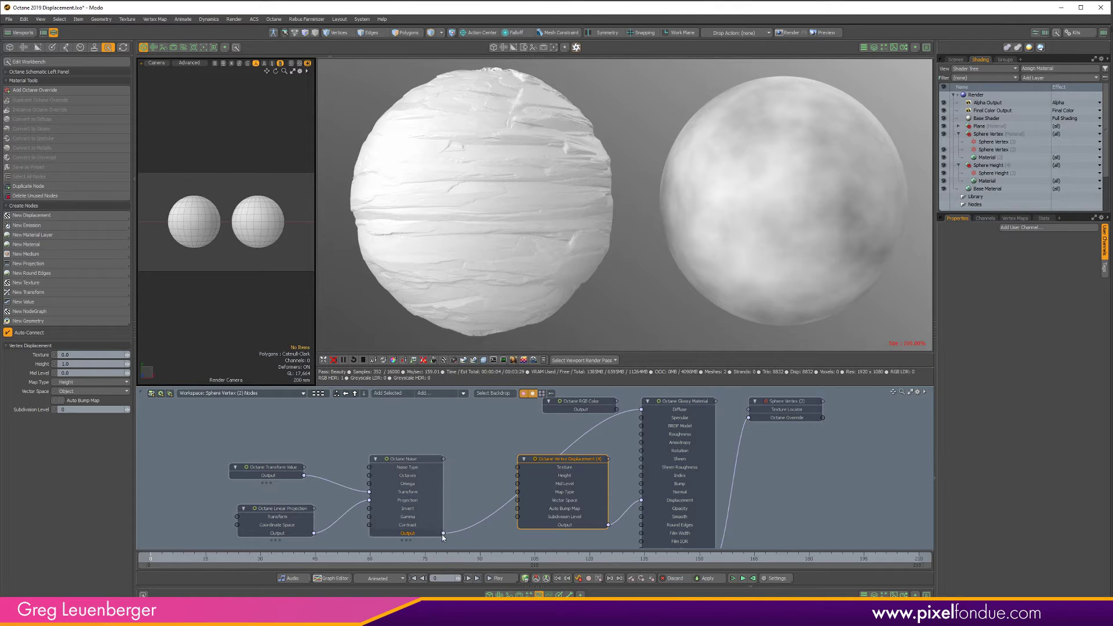
left_click(499, 472)
left_click_drag(443, 532, 517, 467)
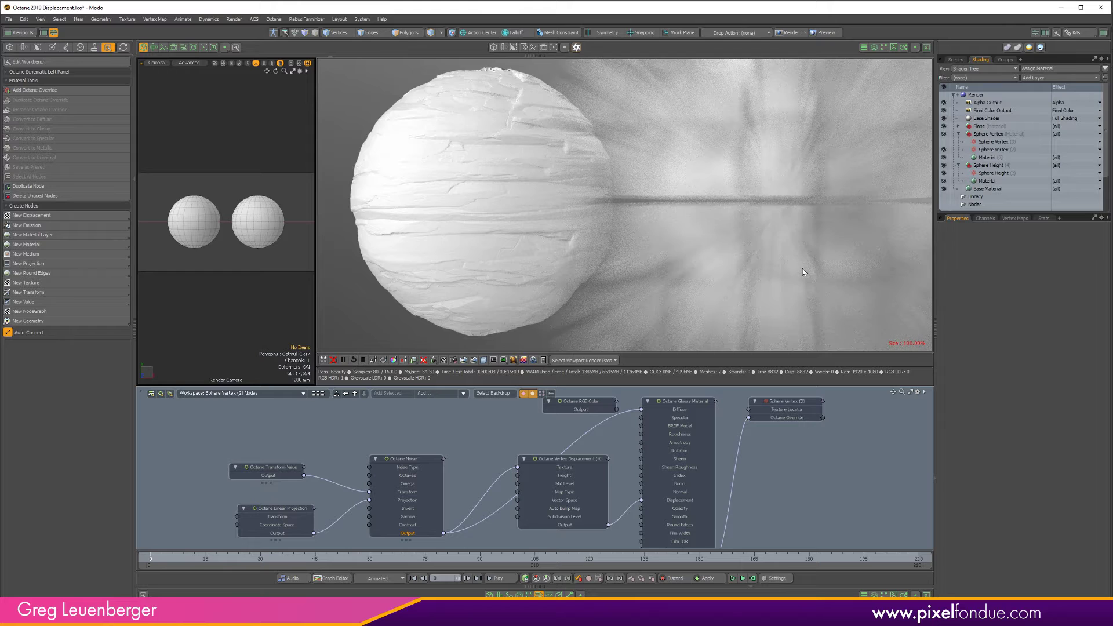
- Select the Sphere Vertex mesh and enable Load Cage so that it subdivides in Octane
left_click(257, 231)
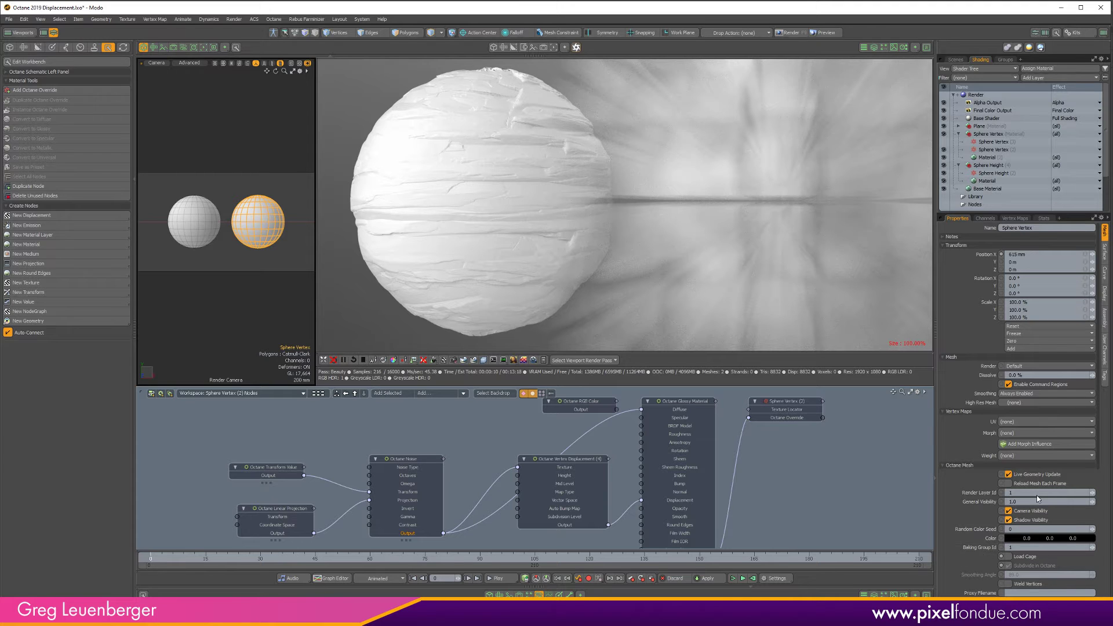
left_click(1031, 561)
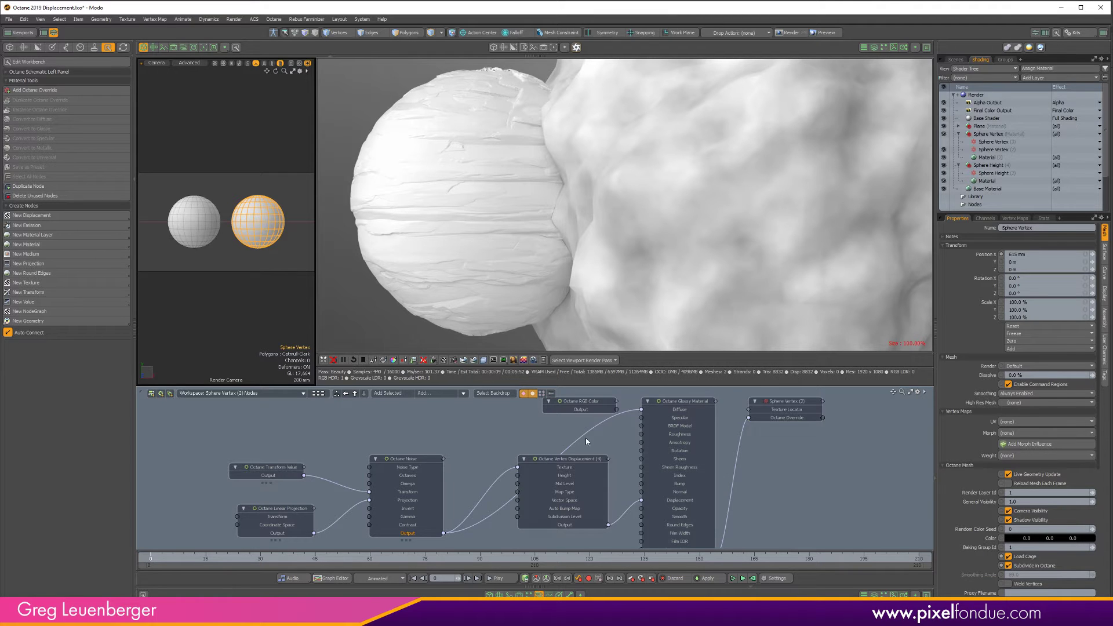
- Set the Height of the Sphere Vertex material's Vertex Displacement node to 0.1
left_click(573, 459)
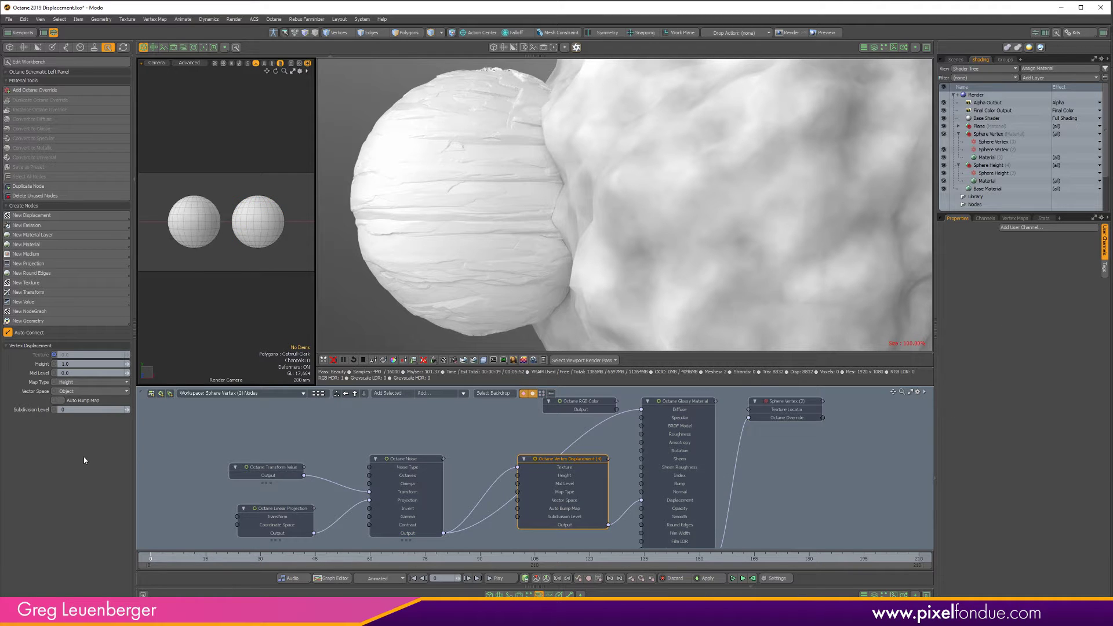
left_click(80, 365)
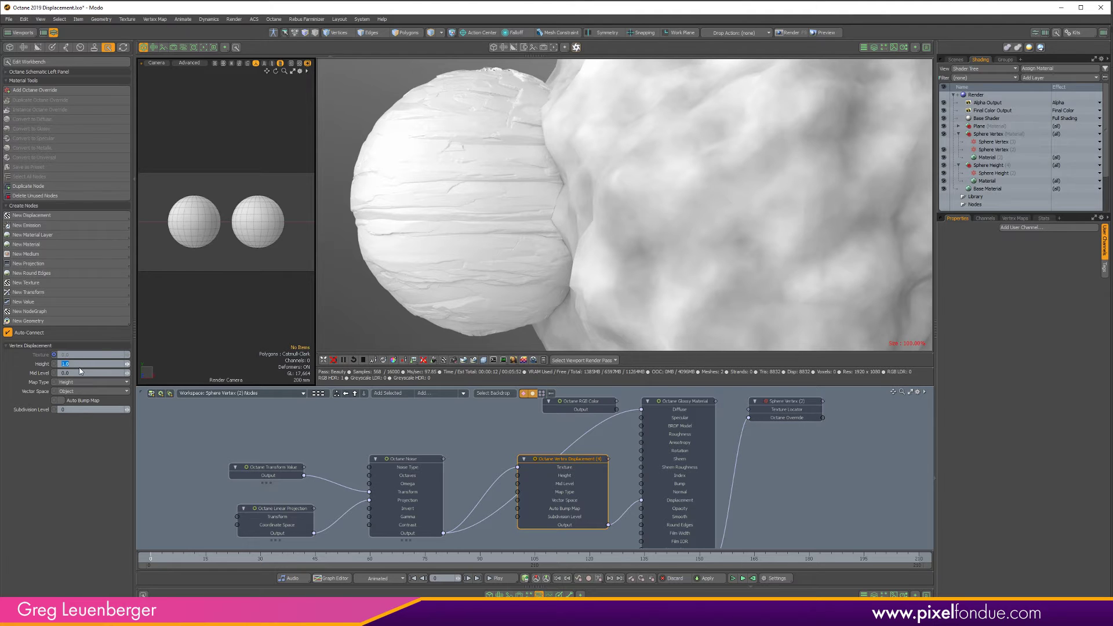
type("0.1")
key("Return")
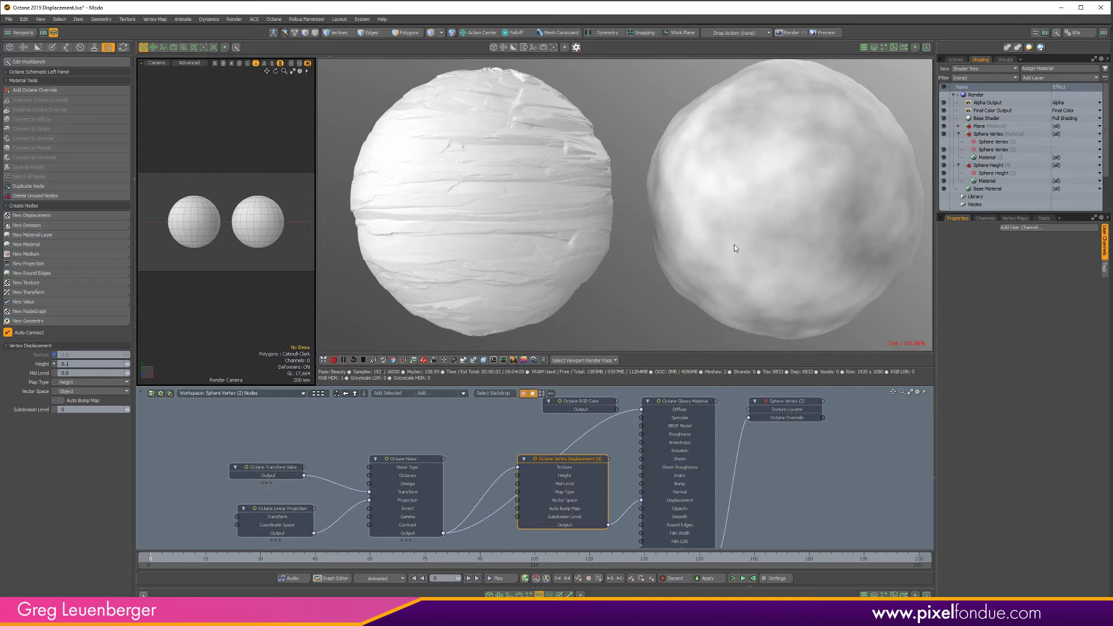
- Set the Vertex Displacement node's Subdivision Level to 4 and enable Auto Bump Map
left_click(74, 410)
type("4")
key("Return")
key("Return")
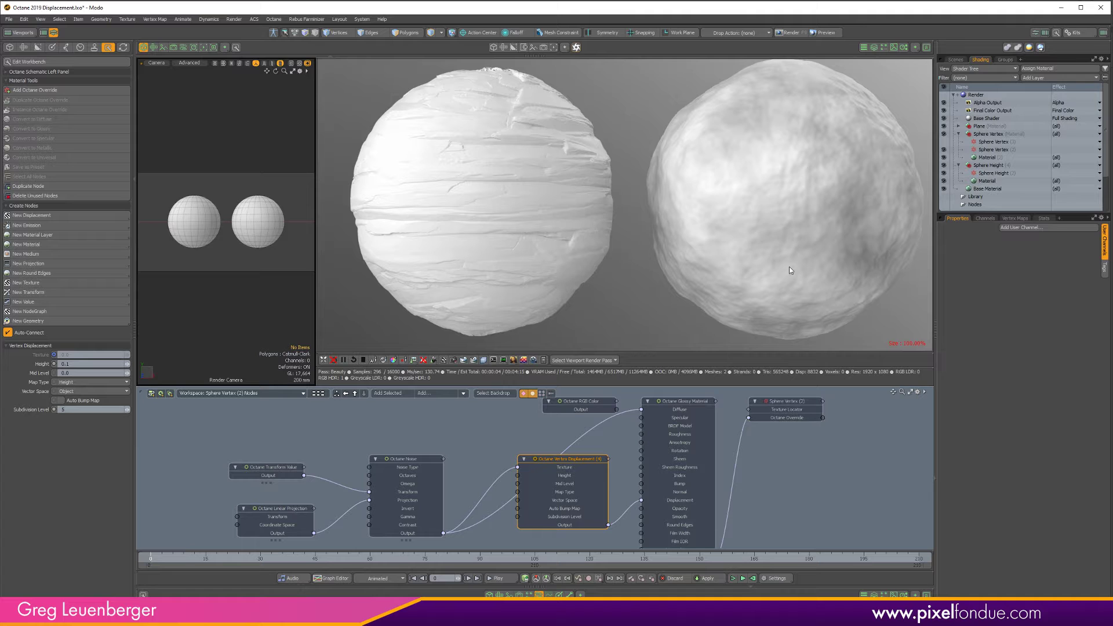
left_click(61, 400)
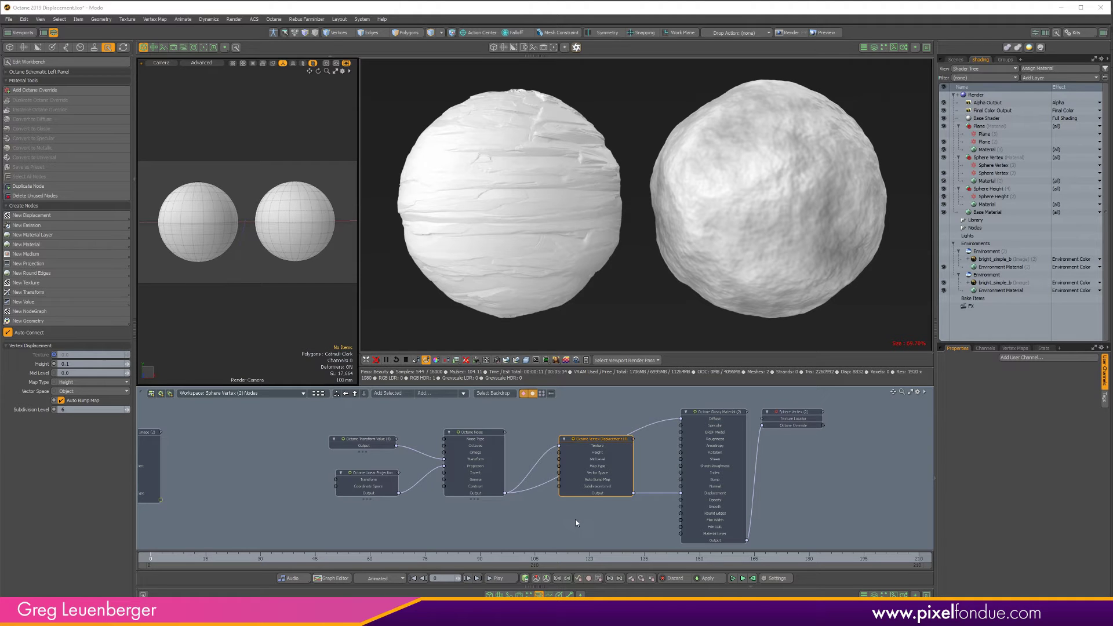
- Disconnect the Octane Noise output from the Vertex Displacement node's Texture input and the glossy material's Diffuse input
scroll(522, 503, "up", 2)
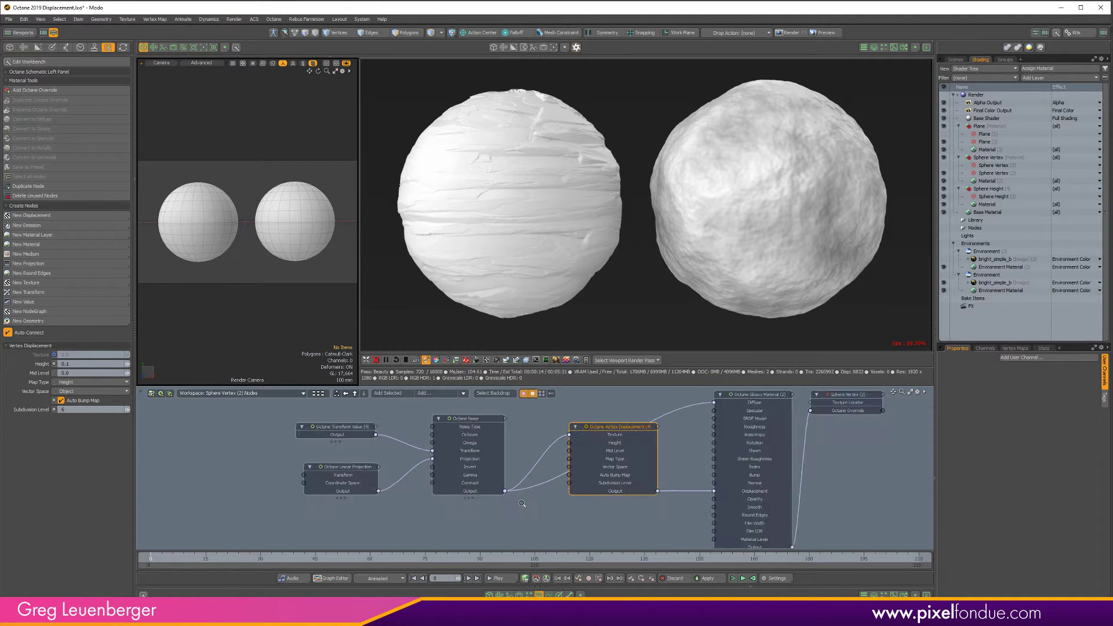
left_click_drag(521, 503, 528, 503, "ctrl+alt")
key("Delete")
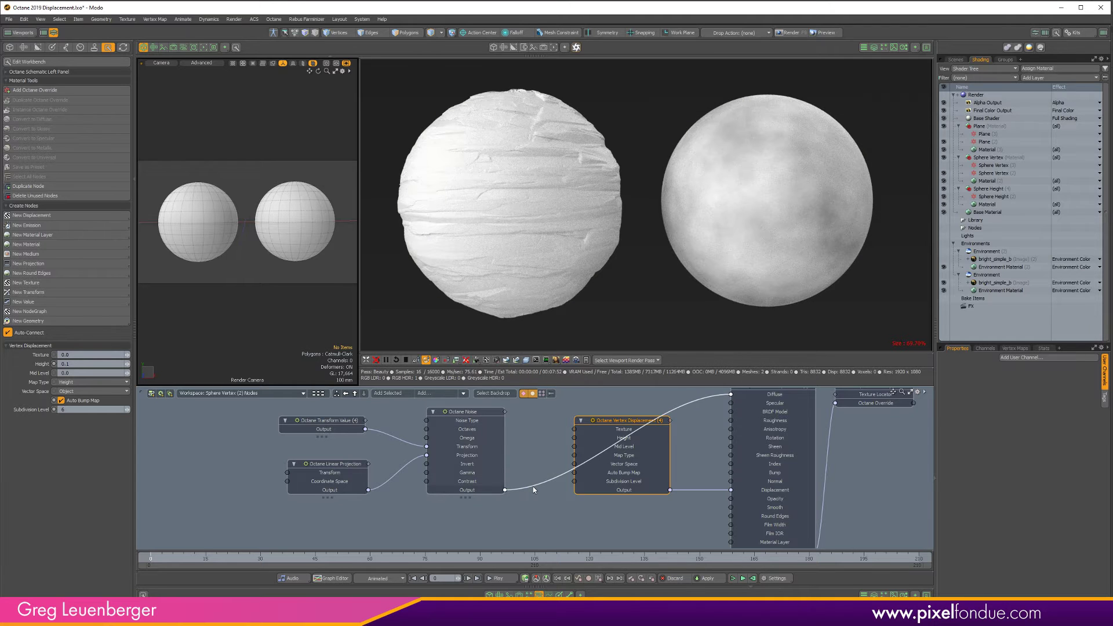
key("Delete")
- Move the Octane Greyscale Image node and its three input nodes next to the Vertex Displacement node
scroll(565, 490, "down", 4)
left_click_drag(427, 445, 286, 401)
left_click_drag(161, 545, 540, 455)
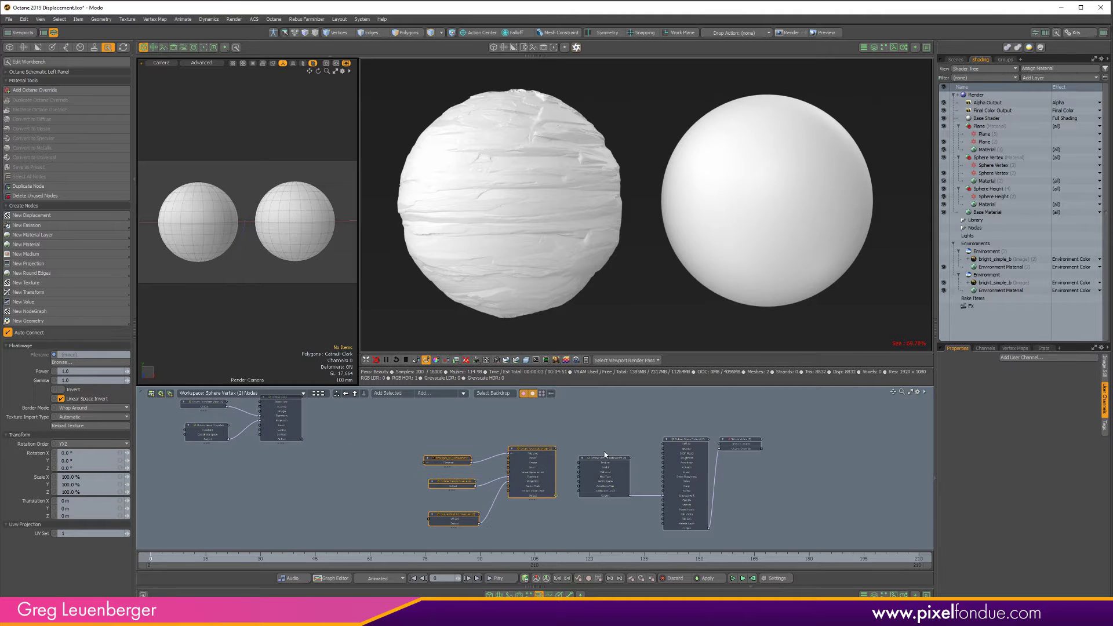
- Turn off Auto Bump Map on the Vertex Displacement node and lower its Subdivision Level to 1
left_click(607, 461)
left_click(61, 399)
left_click(77, 409)
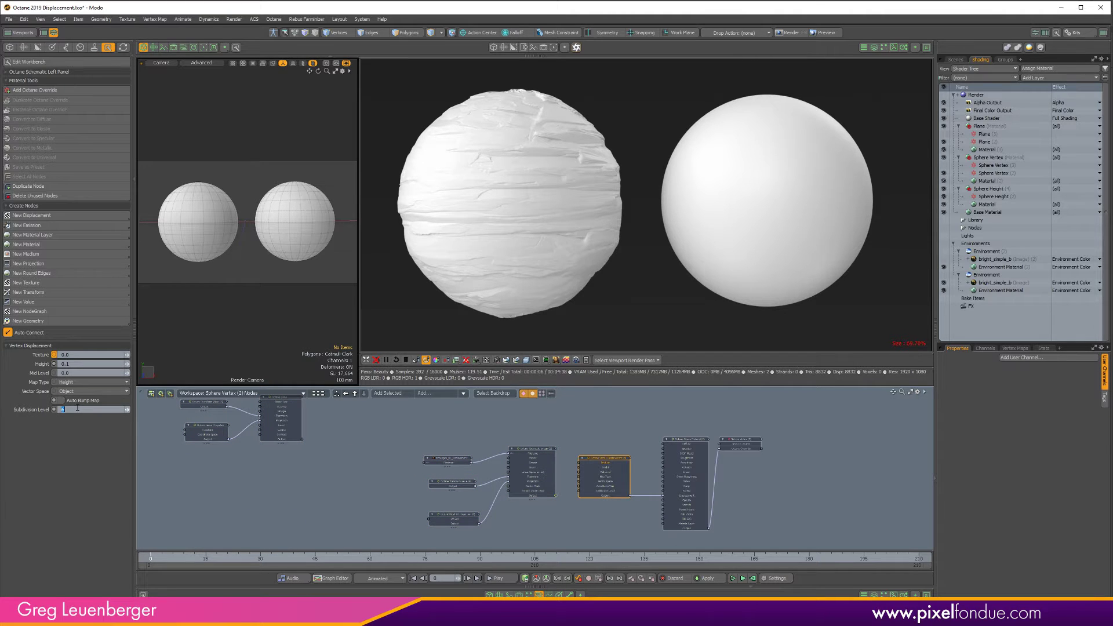
- Connect the Octane Greyscale Image output to the Vertex Displacement node's Texture input
scroll(529, 477, "up", 3)
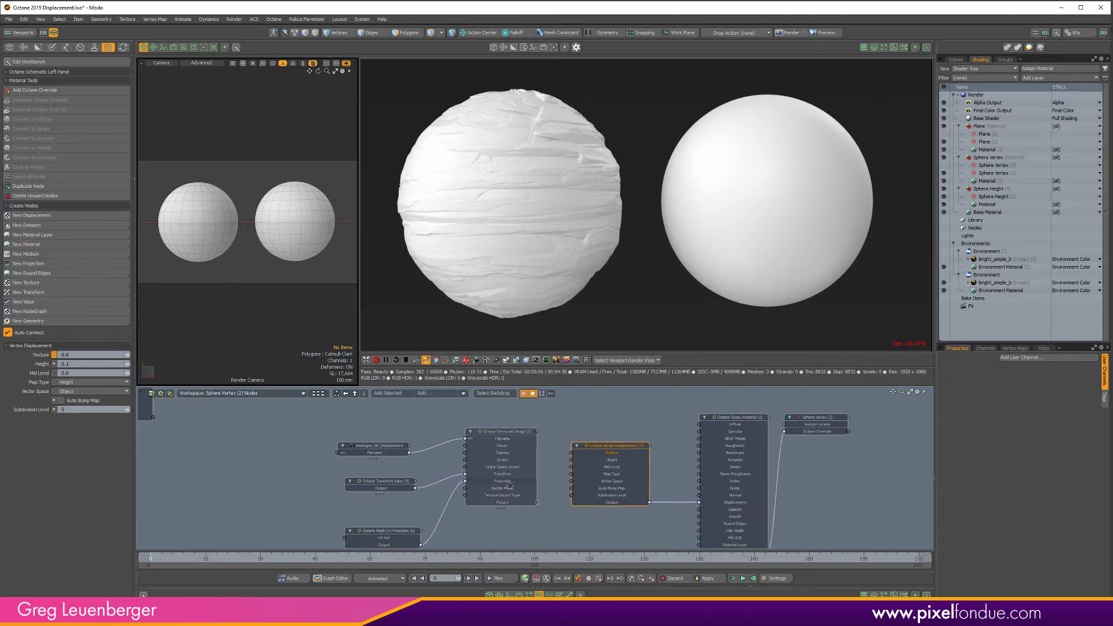
left_click(523, 500)
left_click_drag(525, 503, 560, 453)
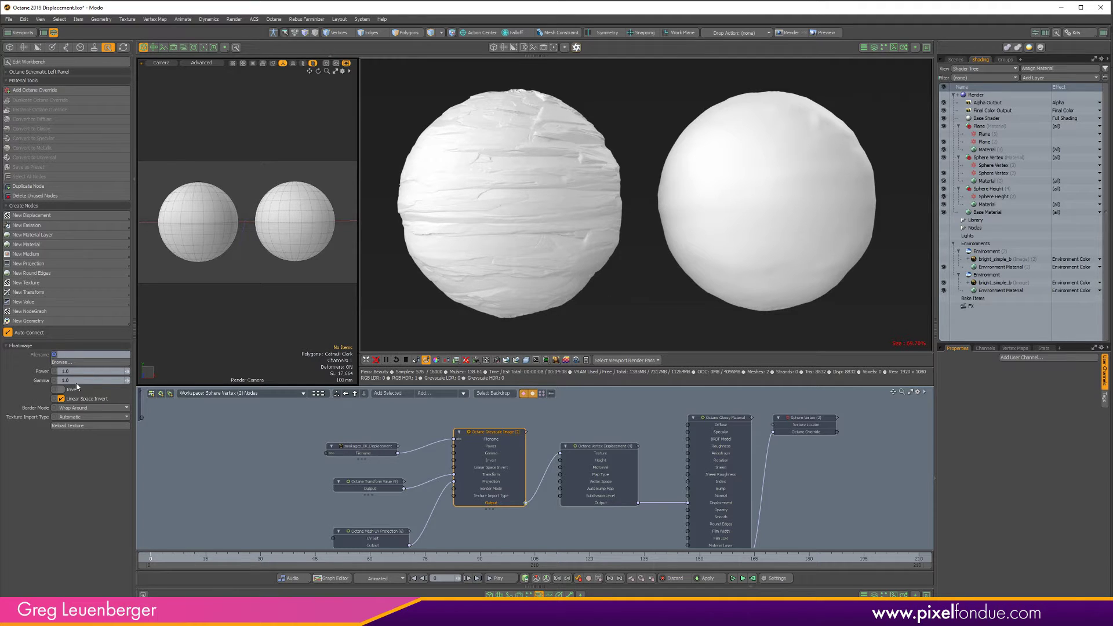
- Set the Vertex Displacement node's Height to 0.2 and Subdivision Level to 3, with Auto Bump Map enabled
left_click(574, 443)
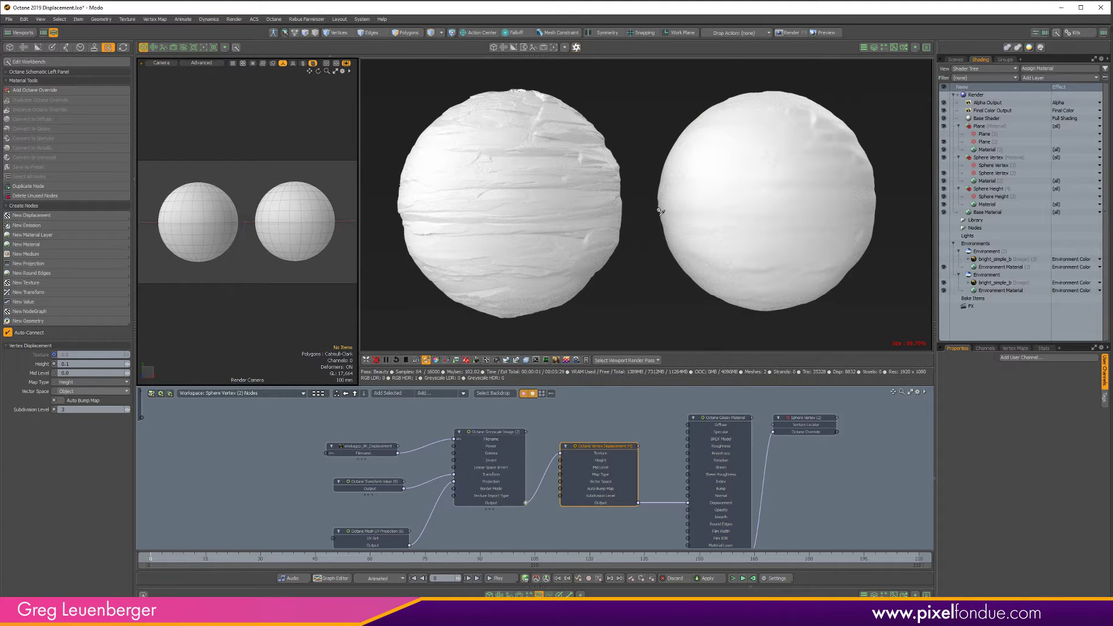
left_click(107, 359)
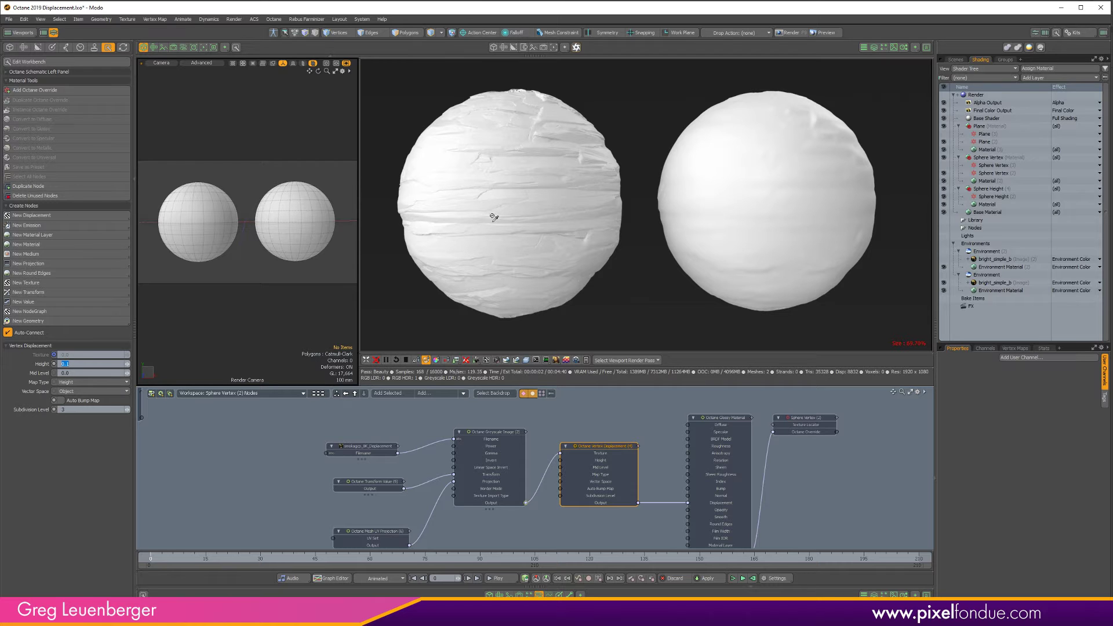
type("0.2")
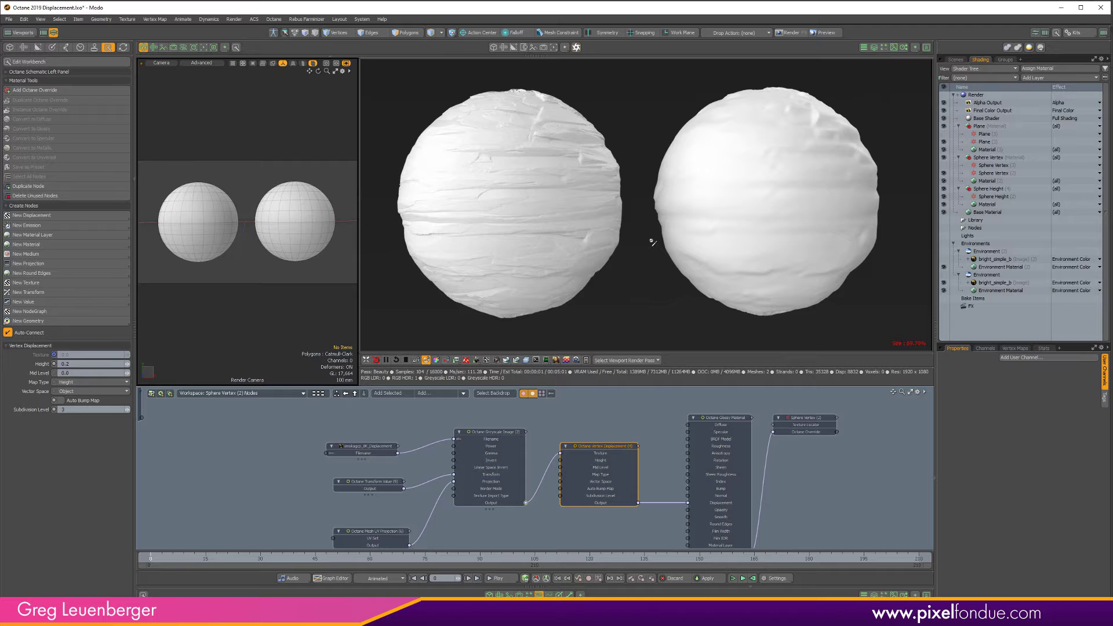
left_click(72, 410)
key("Return")
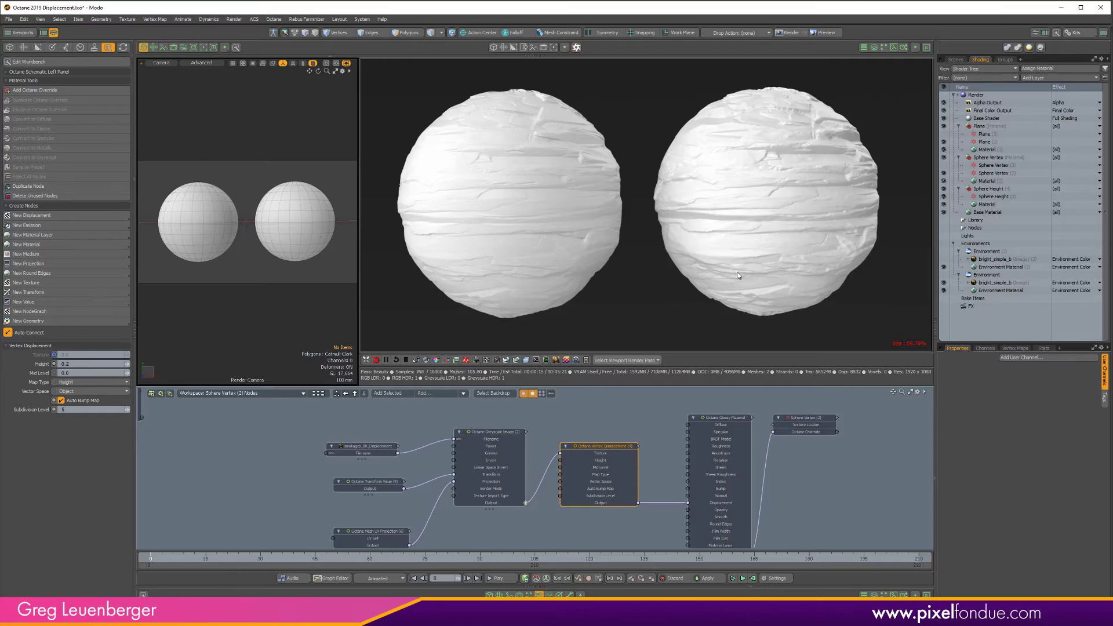
- Examine the displaced surfaces of the Sphere Vertex and Sphere Height meshes up close in the render to compare their detail
scroll(343, 186, "up", 5)
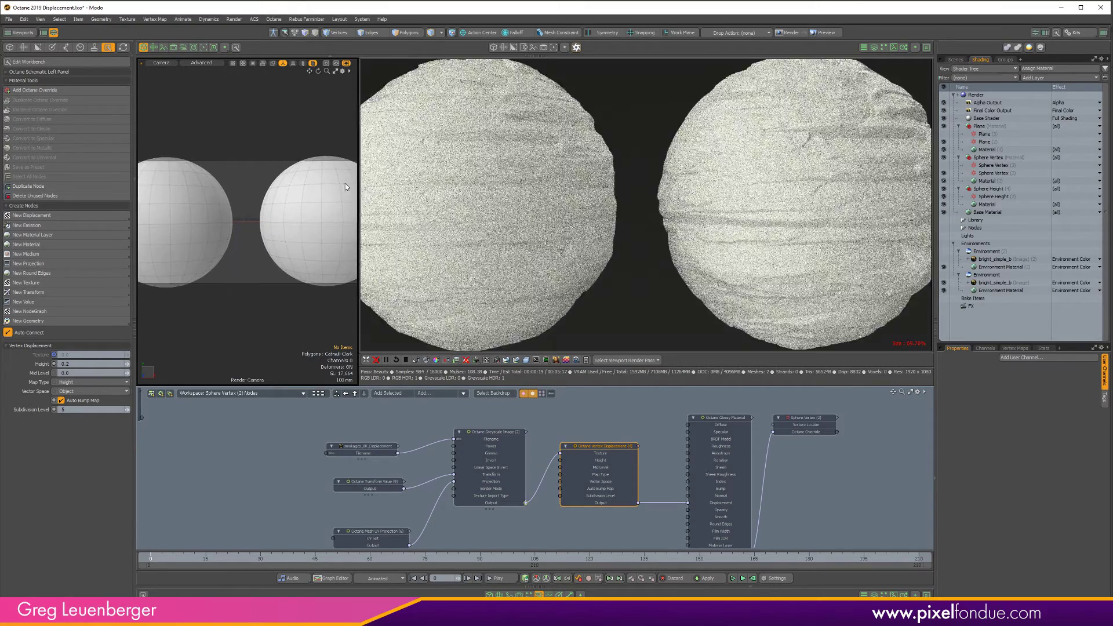
left_click_drag(341, 193, 358, 192, "ctrl+alt")
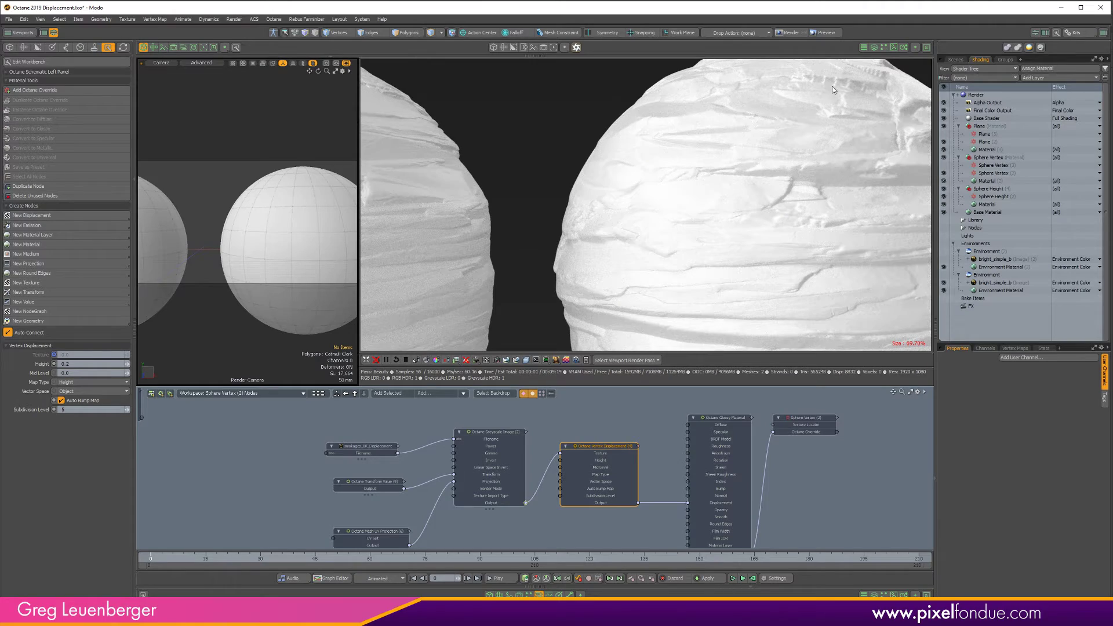
scroll(296, 226, "up", 3)
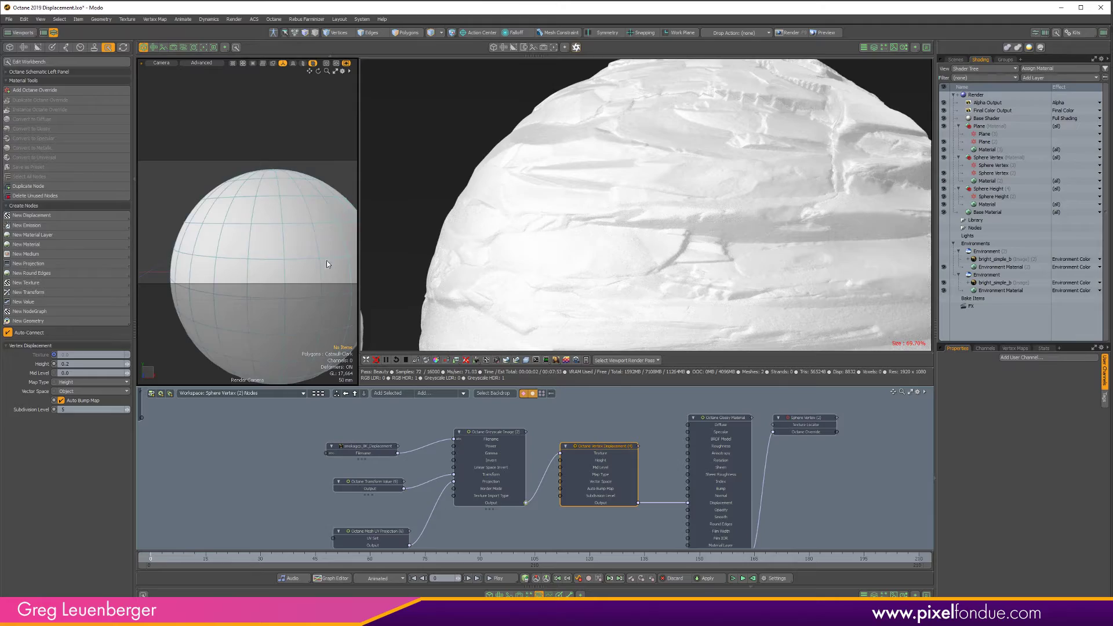
scroll(323, 258, "down", 2)
left_click_drag(277, 264, 412, 258, "alt+shift")
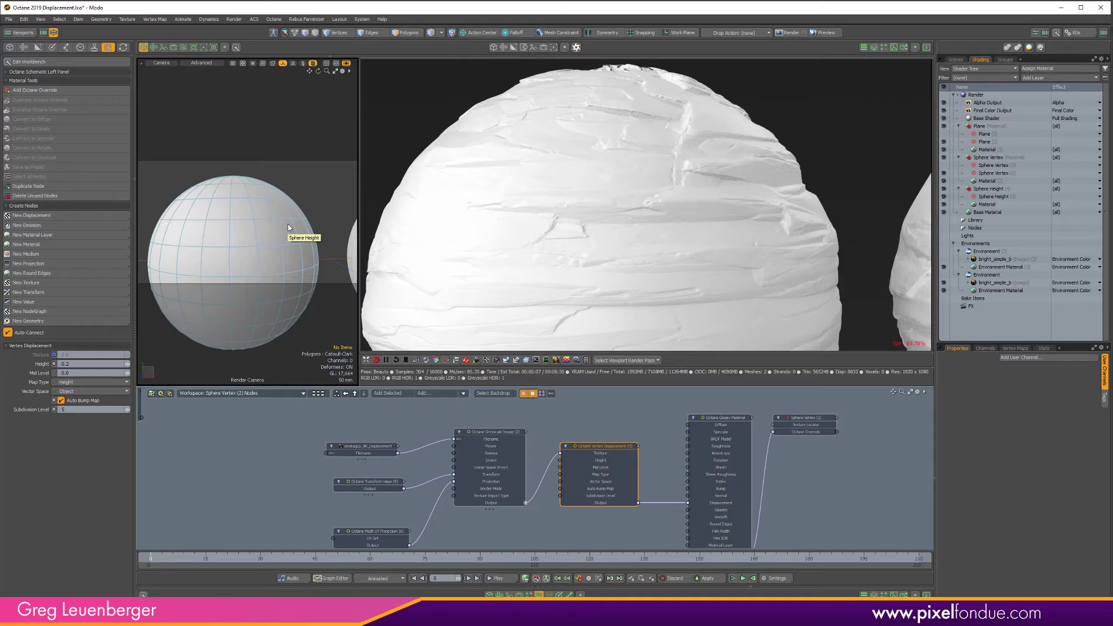
left_click_drag(249, 216, 201, 246, "ctrl+alt")
left_click_drag(332, 244, 259, 242, "alt+shift")
scroll(258, 242, "down", 2)
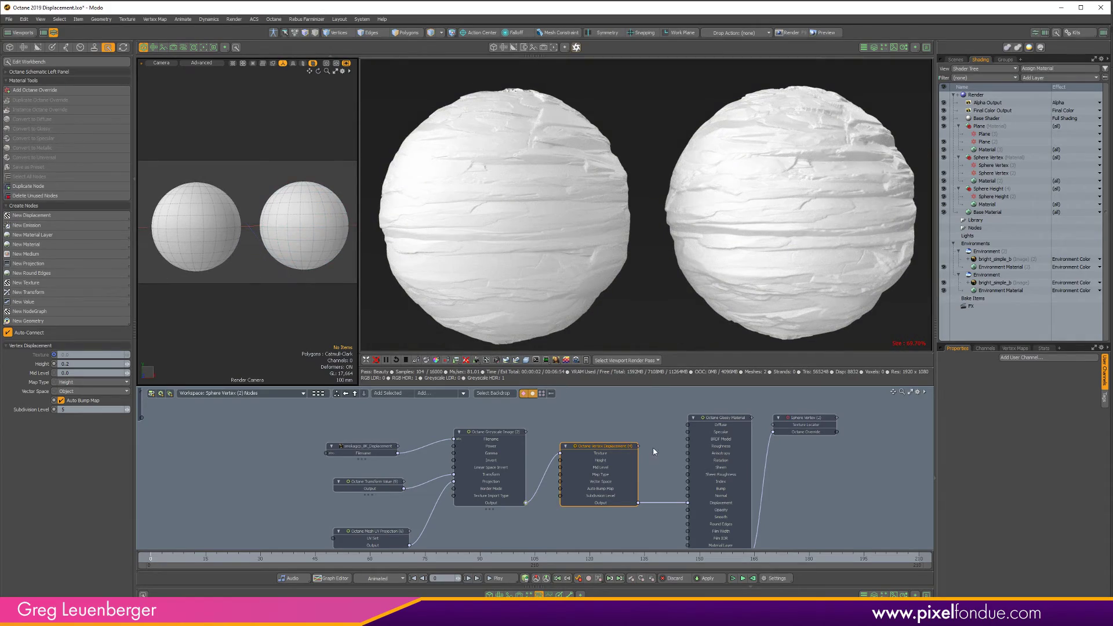
- Disconnect the Vertex Displacement node from the glossy material's Displacement input
left_click(61, 216)
left_click(661, 503)
key("Delete")
- Add a Vertex Displacement Mixer node to the glossy material's Displacement input
left_click(724, 510)
scroll(724, 511, "up", 5)
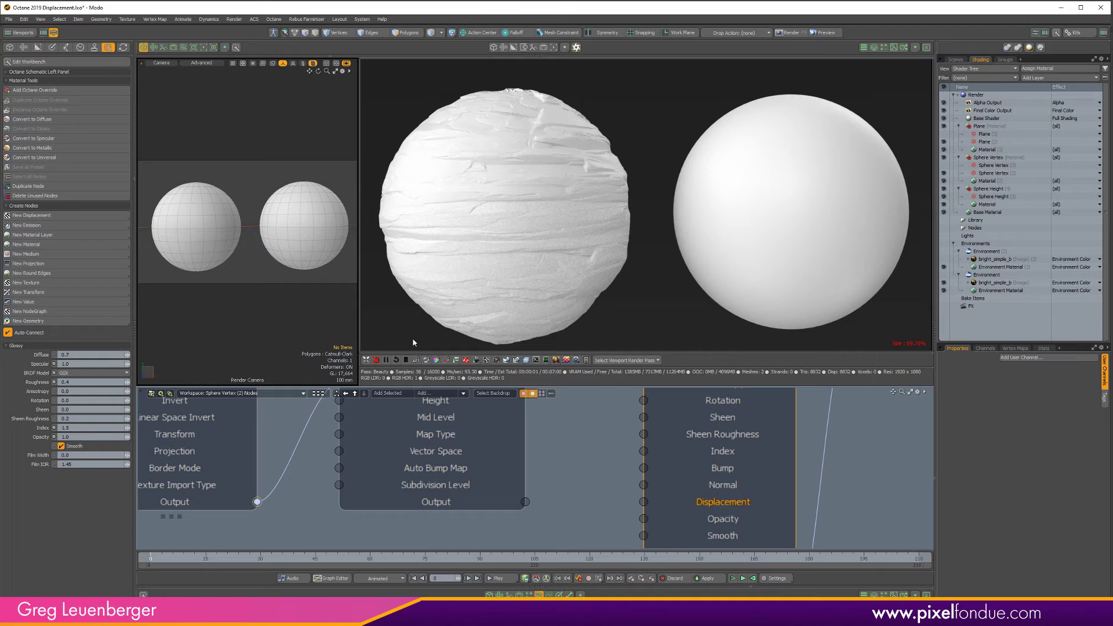
left_click(65, 216)
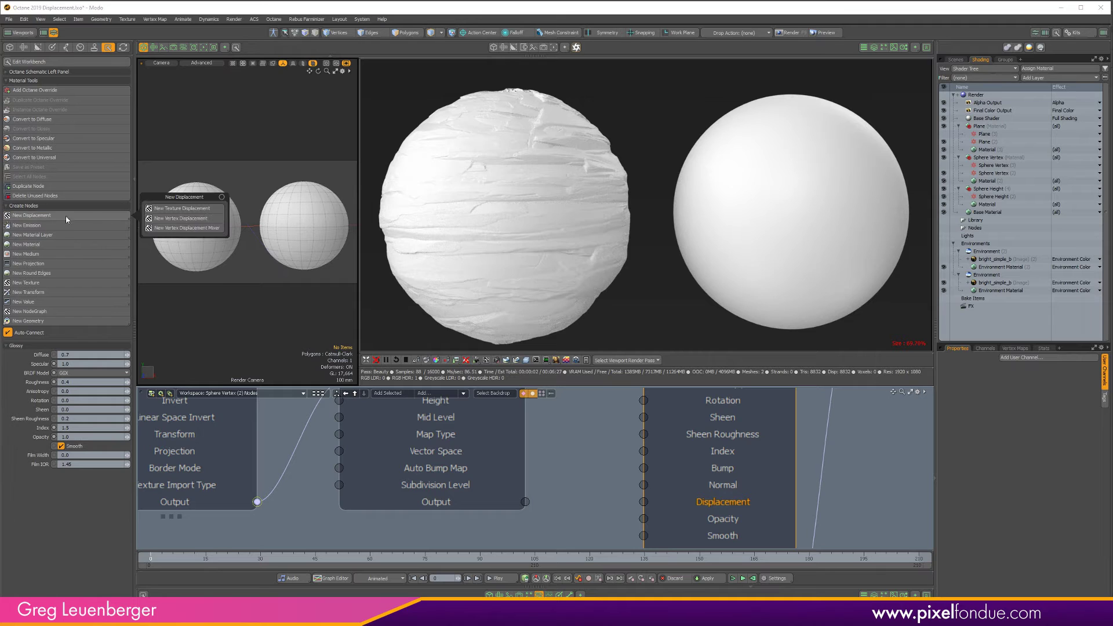
left_click(187, 227)
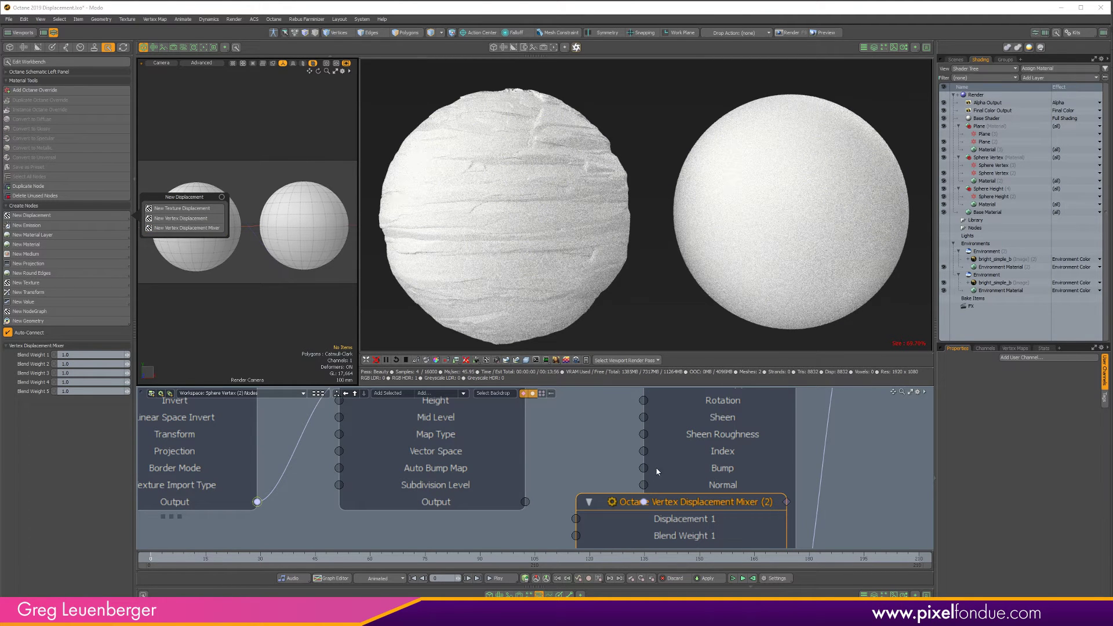
- Shift the image displacement nodes away from the material and place the Vertex Displacement Mixer between them
scroll(643, 477, "down", 7)
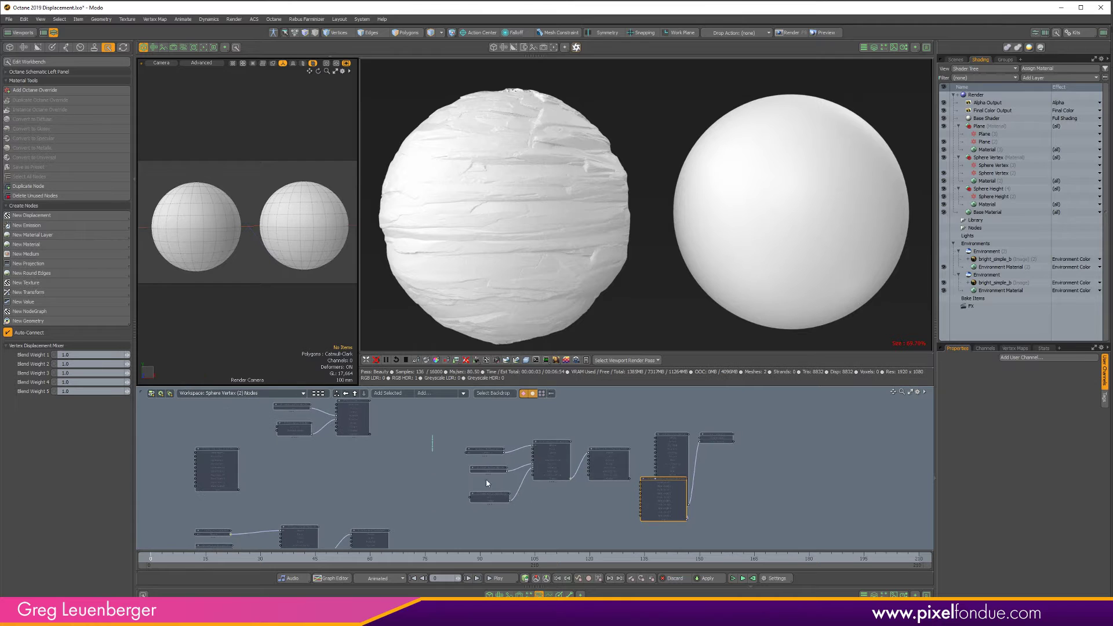
left_click_drag(433, 439, 616, 513)
left_click_drag(609, 451, 554, 446)
left_click_drag(657, 479, 621, 440)
- Connect the Vertex Displacement output to the mixer's Displacement 1 input
left_click_drag(619, 451, 726, 468, "ctrl+alt")
scroll(726, 467, "down", 5)
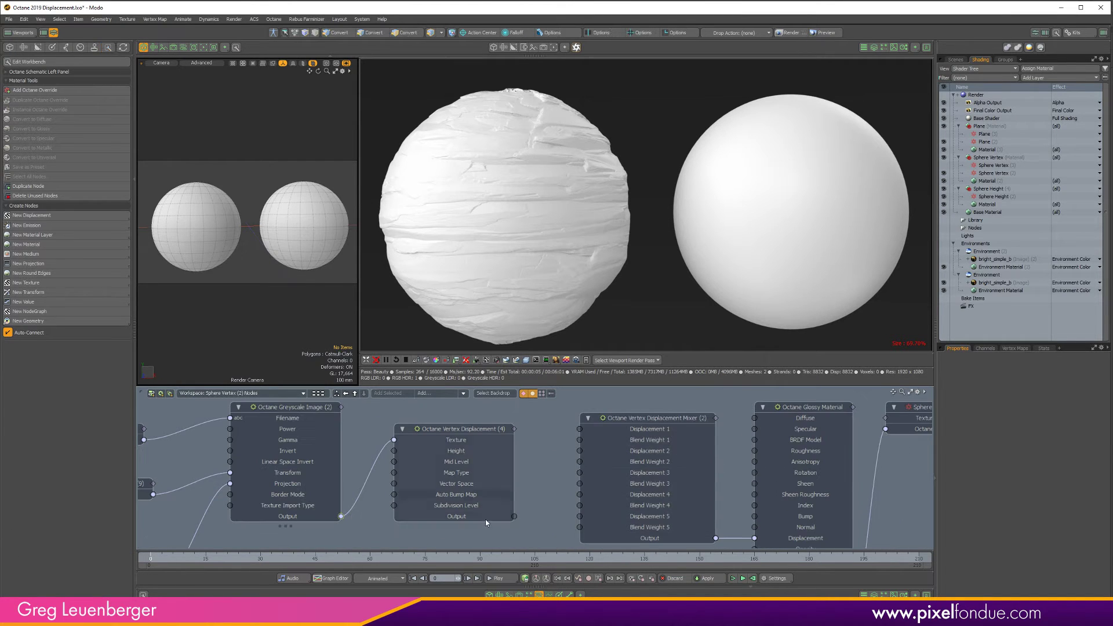
left_click_drag(514, 516, 579, 429)
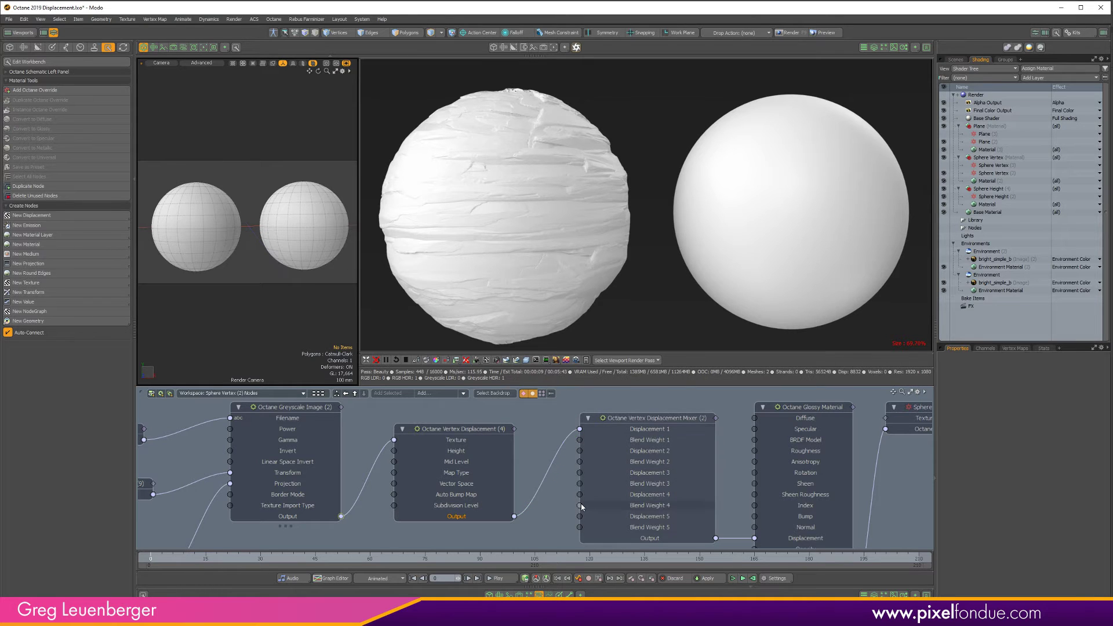
- Move the second image displacement node group beneath the first and connect its Vertex Displacement output to the mixer's Displacement 2 input
scroll(583, 497, "down", 6)
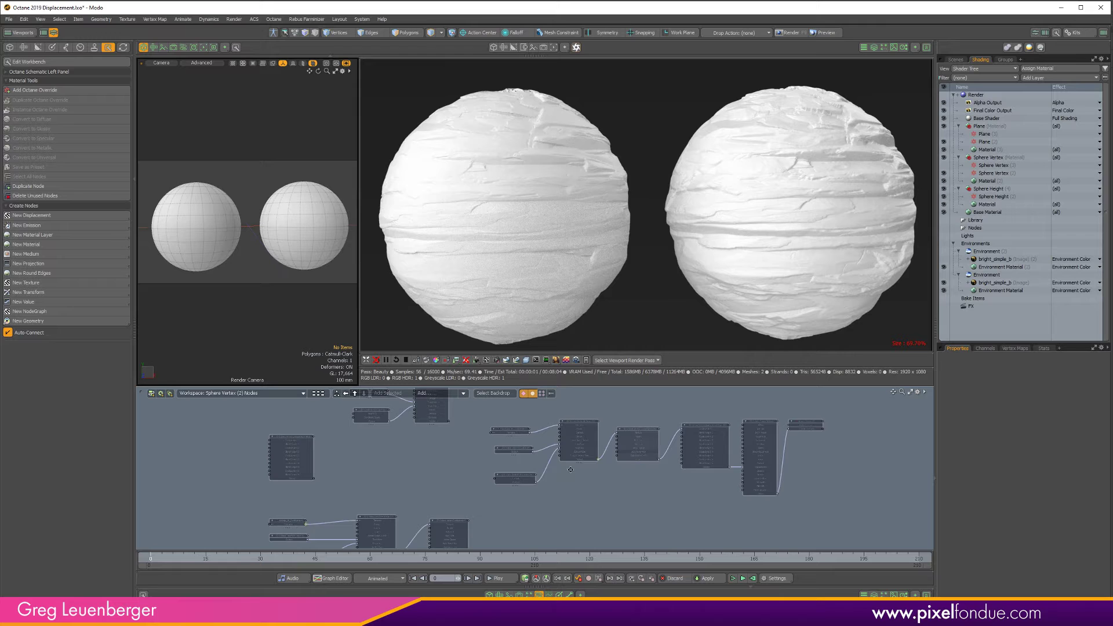
left_click_drag(275, 522, 545, 470)
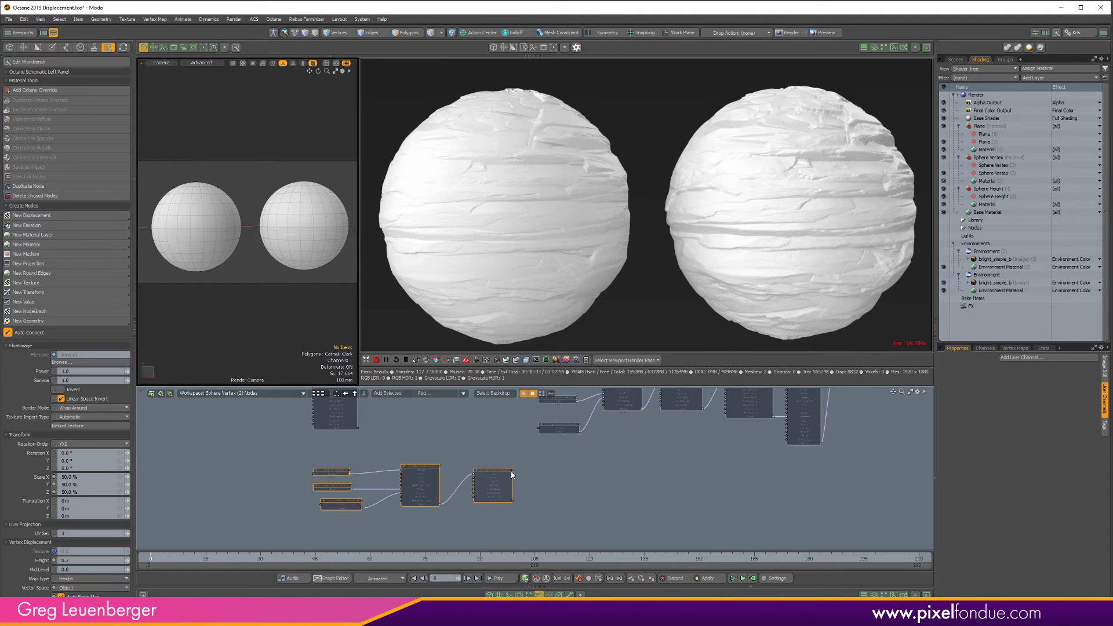
scroll(549, 510, "up", 4)
left_click_drag(549, 511, 574, 519, "ctrl+alt")
left_click_drag(573, 519, 585, 422, "alt")
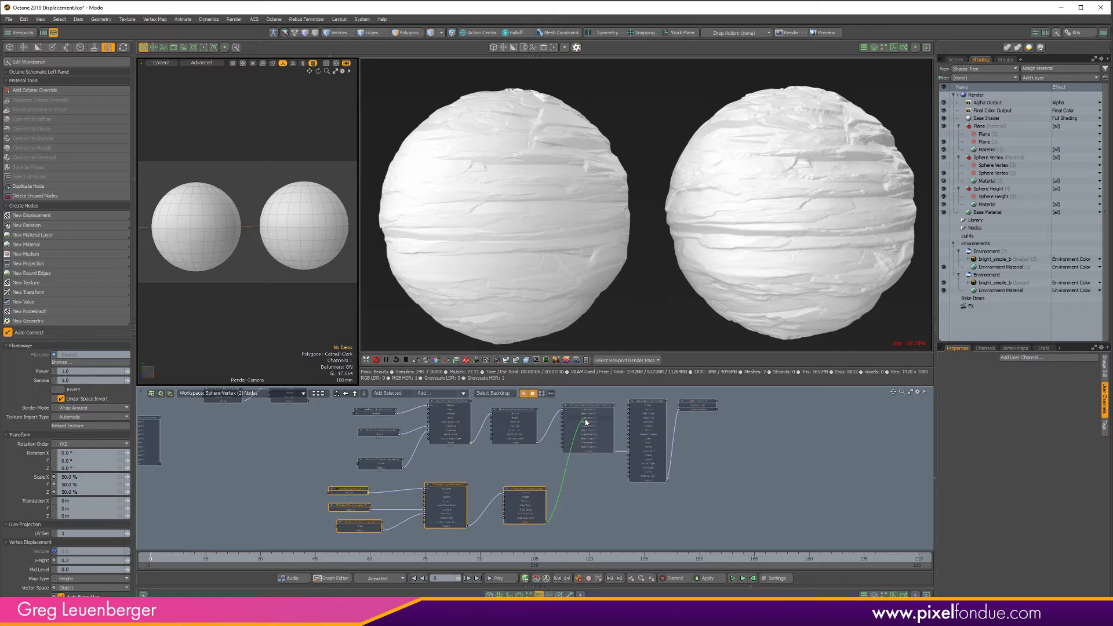
mouse_move(586, 421)
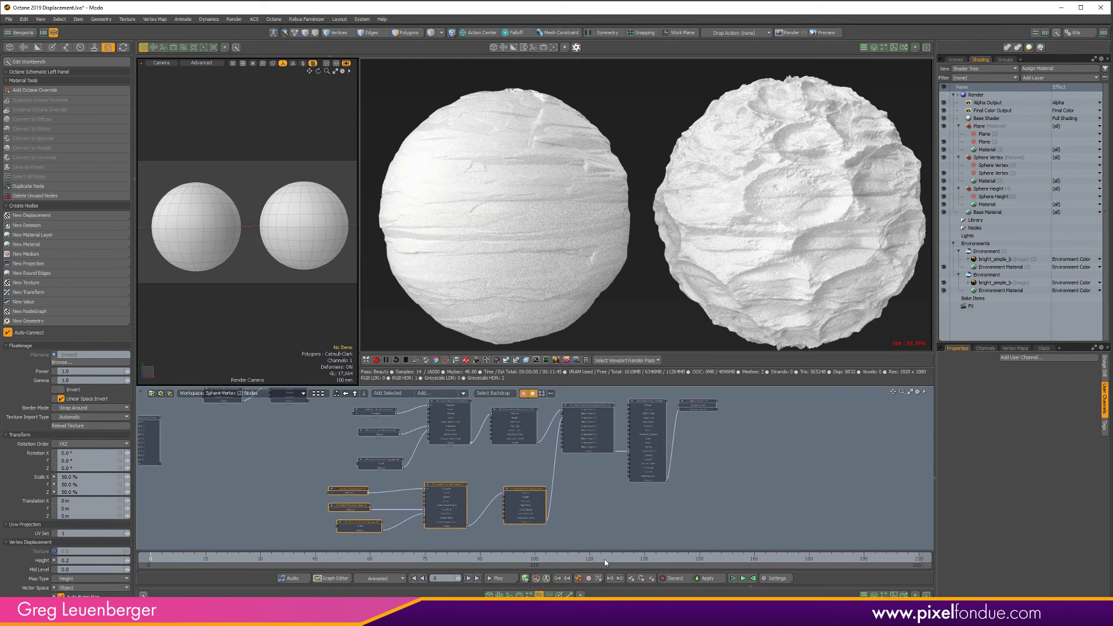
- Set Blend Weight 2 of the Vertex Displacement Mixer to 0.5
scroll(588, 491, "up", 3)
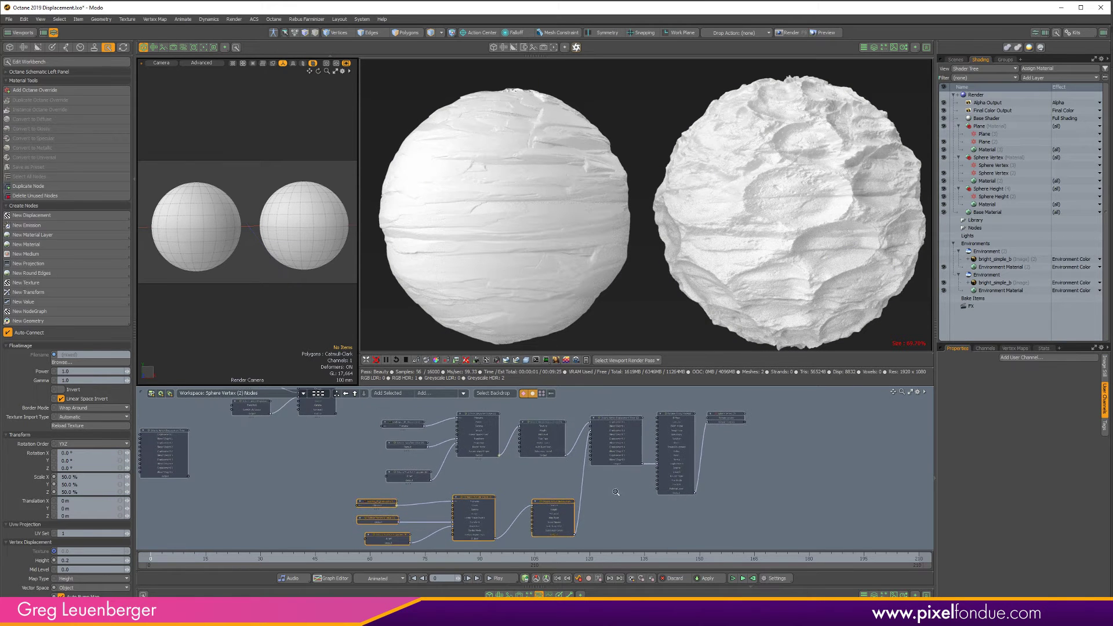
left_click(621, 426)
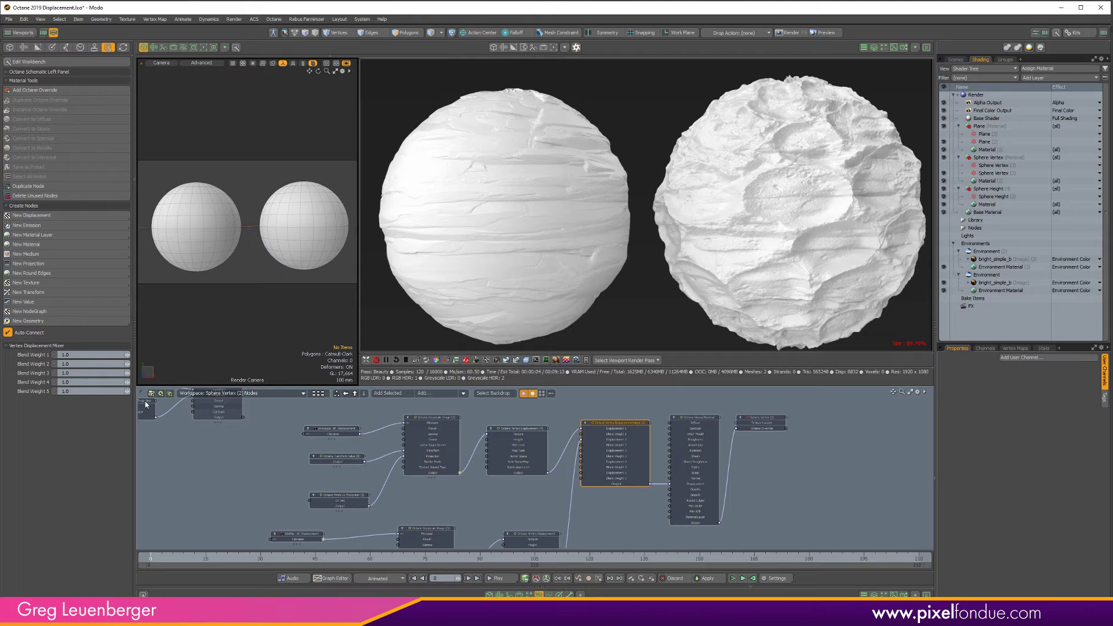
left_click(68, 364)
type("0.5")
key("Return")
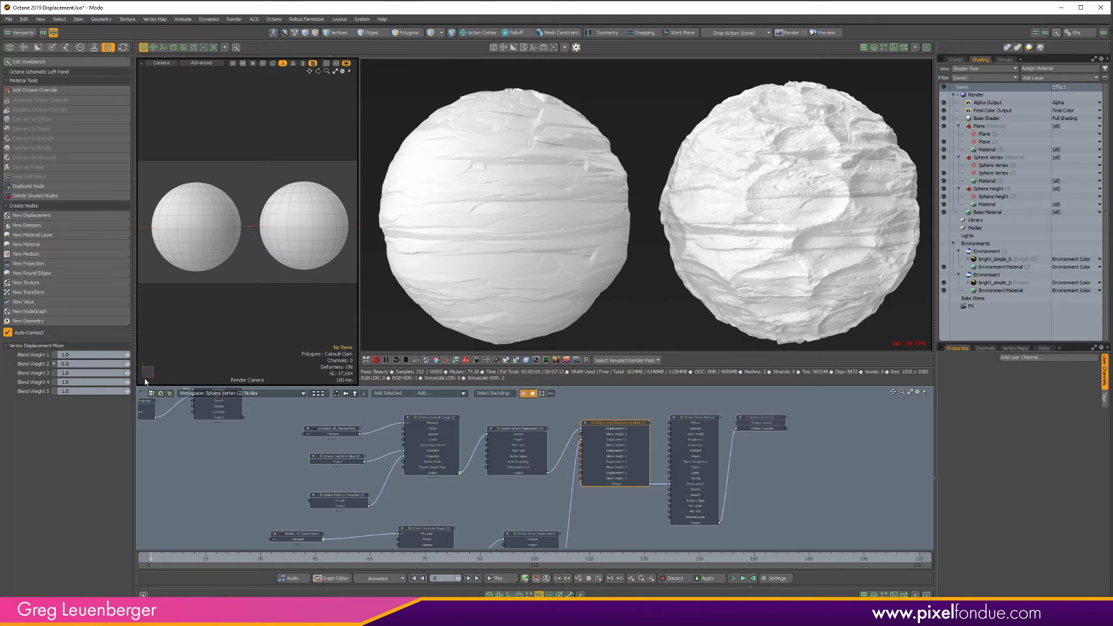
- Set the mixer's Blend Weight 2 back to 1
left_click(98, 363)
type("1")
key("Return")
- Select the Octane Noise node with its transform and projection nodes and move the group closer to the displacement nodes
scroll(576, 520, "down", 3)
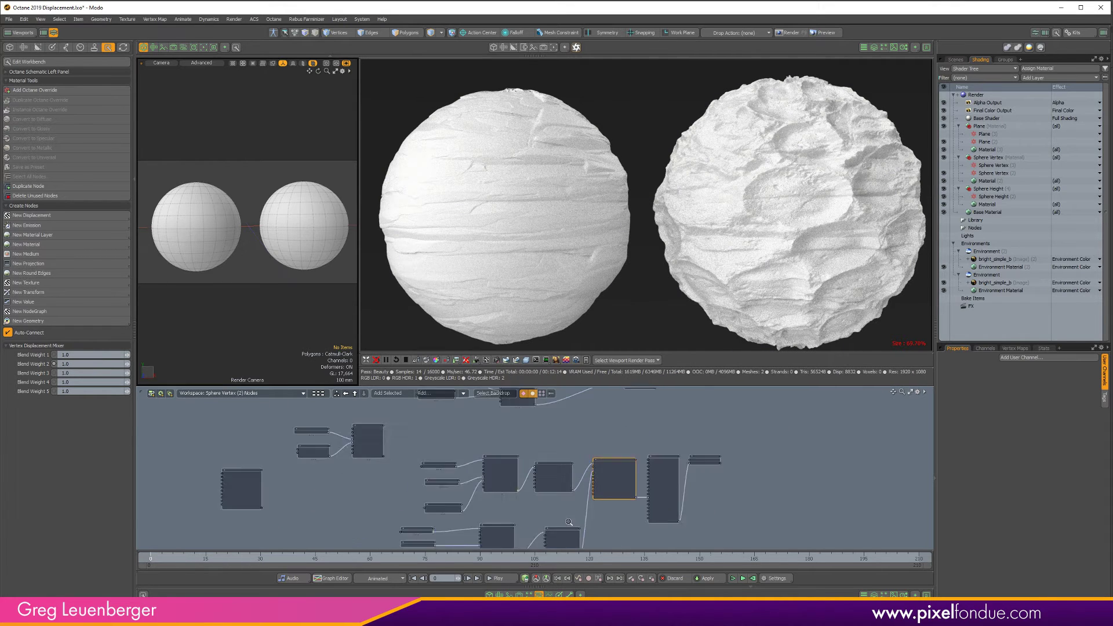
left_click_drag(563, 466, 613, 464, "alt")
left_click_drag(505, 490, 400, 429)
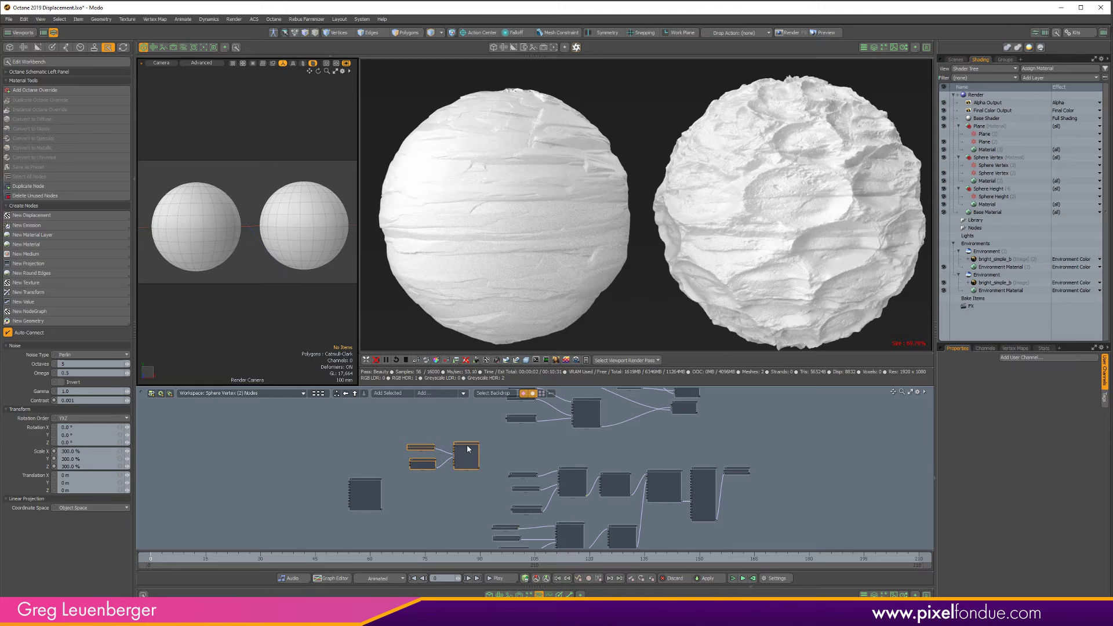
left_click_drag(468, 446, 540, 446)
- Set the Contrast of the Octane Noise node to 3
left_click(510, 422)
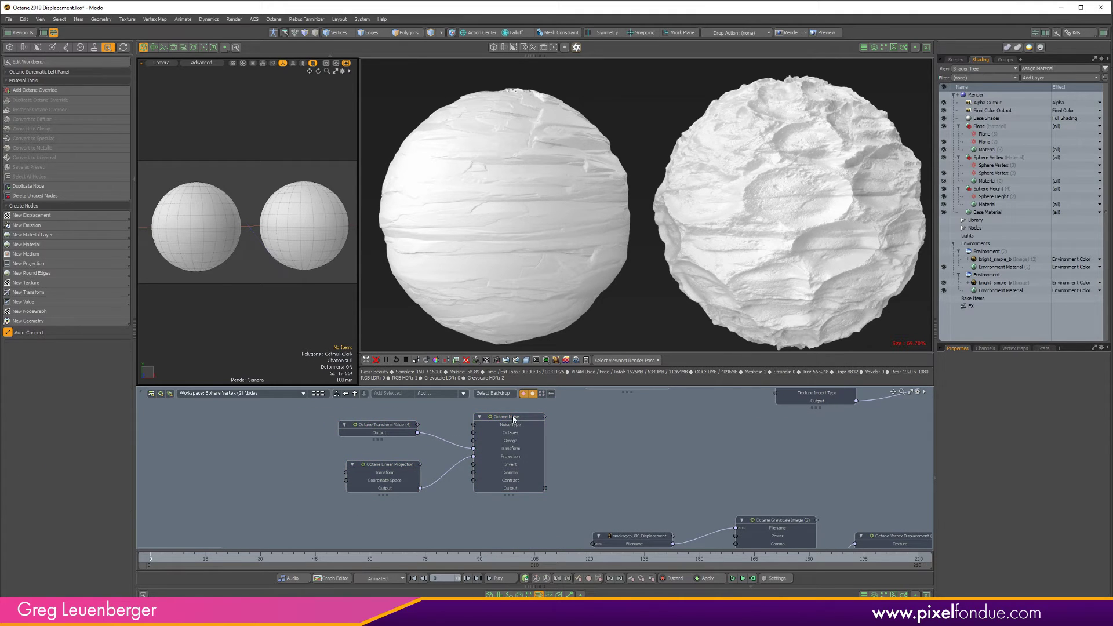
left_click(87, 399)
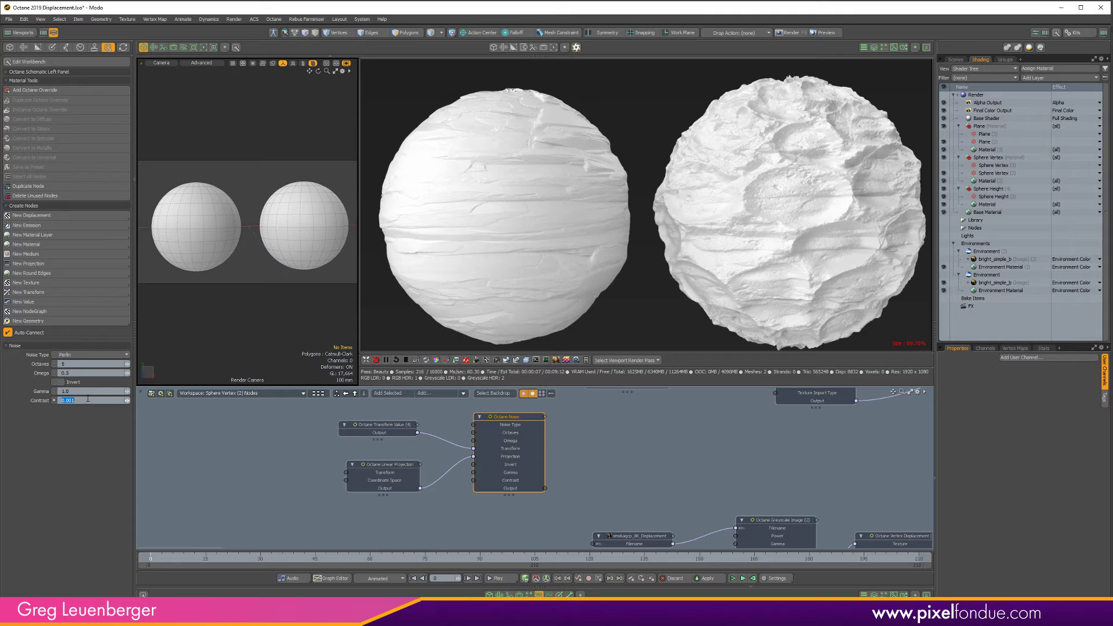
type("3")
key("Return")
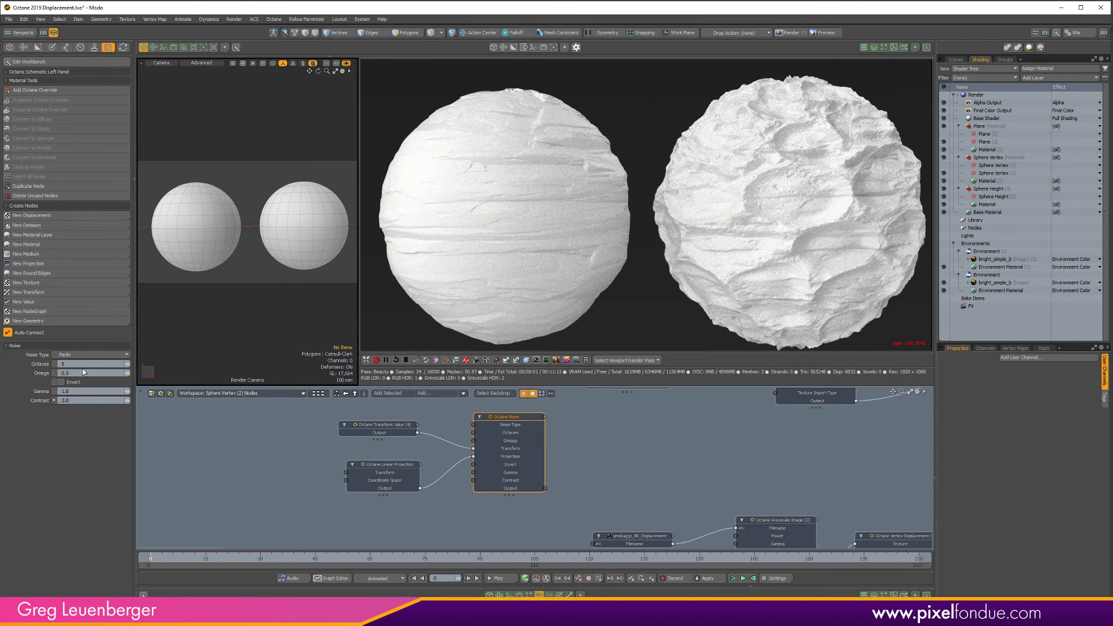
- Set the X, Y and Z scale of the noise's Transform Value node to 400%
left_click(394, 427)
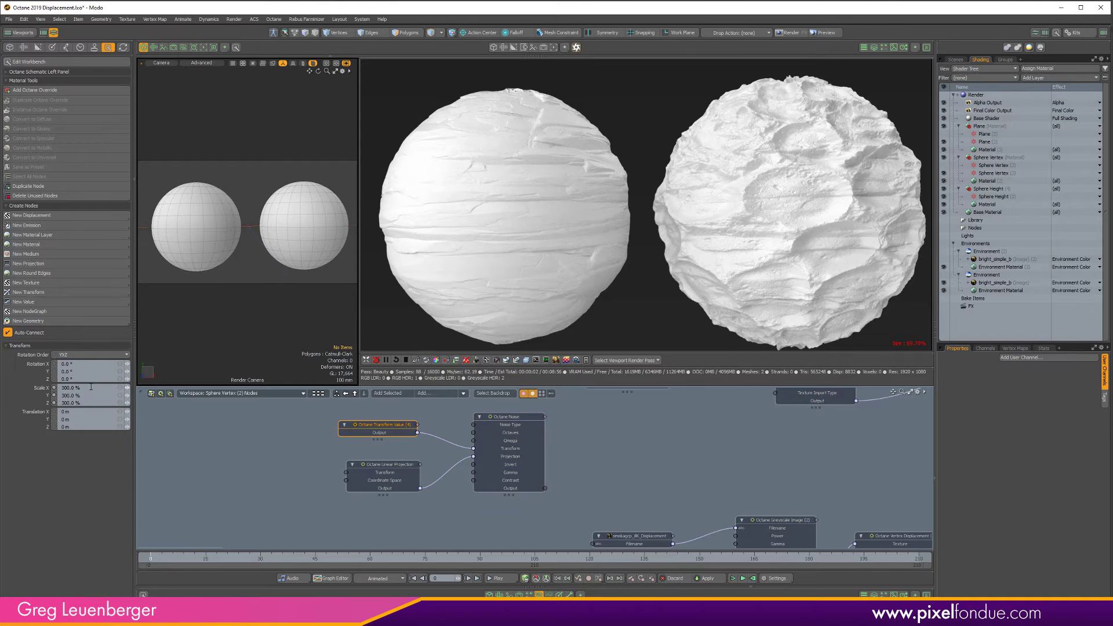
left_click(91, 387)
type("400")
key("ctrl+Return")
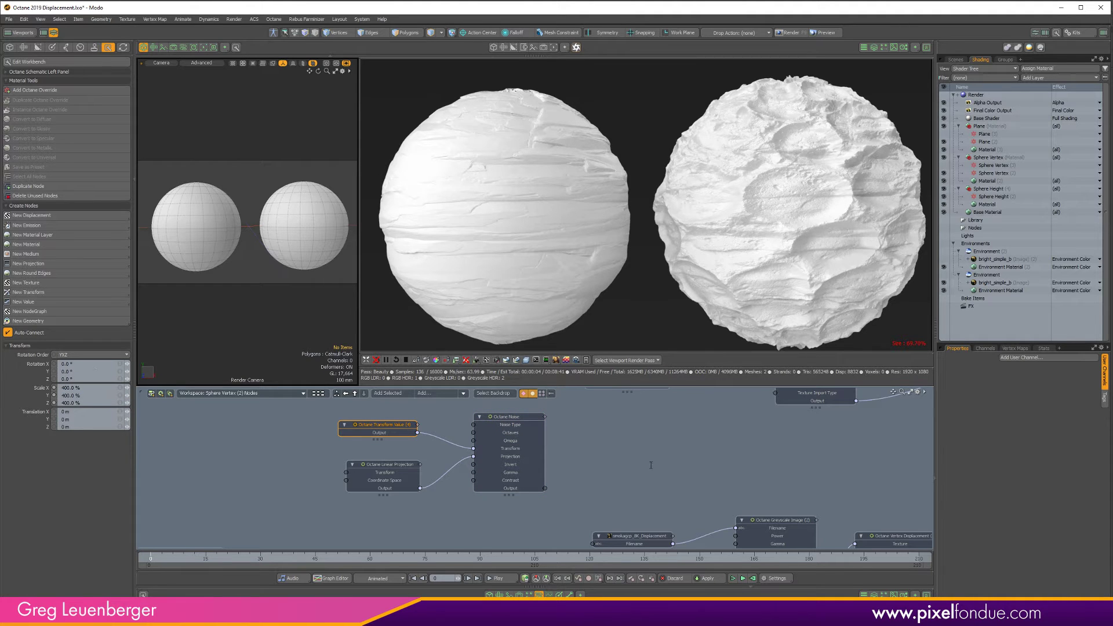
- Connect the Octane Noise output to the Vertex Displacement Mixer's Blend Weight 2 input
scroll(525, 454, "down", 4)
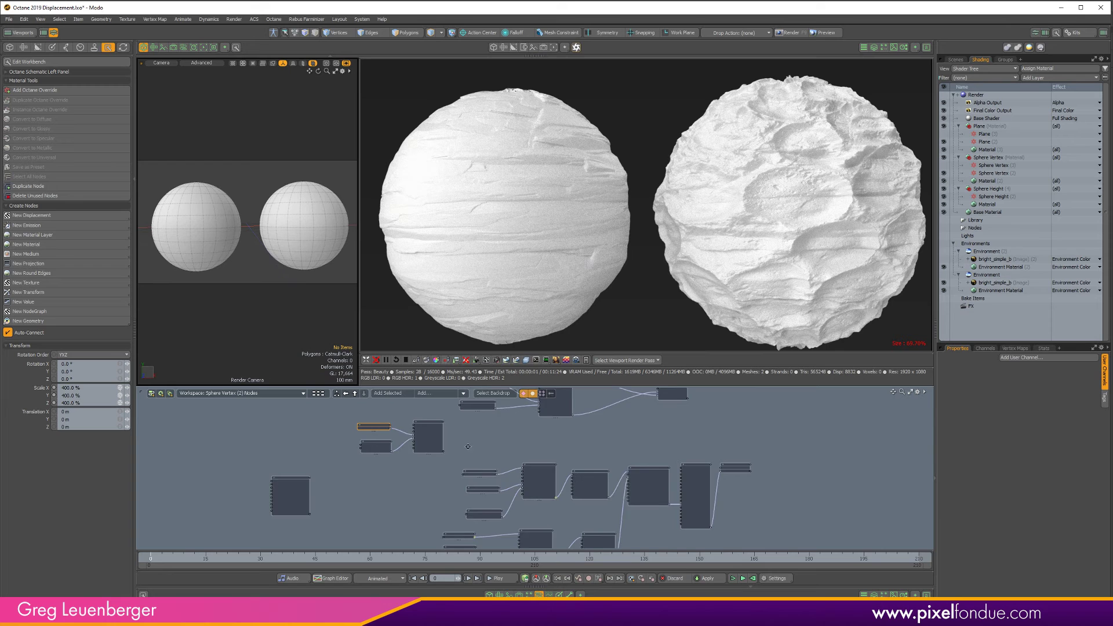
scroll(406, 445, "up", 2)
left_click_drag(470, 461, 648, 479)
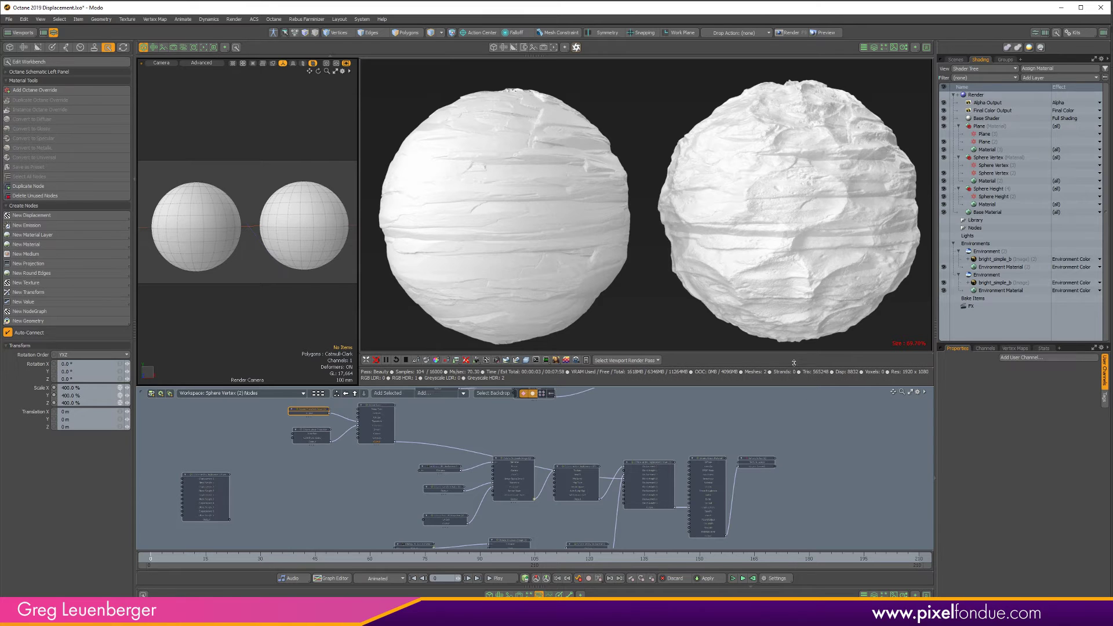
- Connect the Octane Noise output to the Amount inputs of both Octane Mix Texture nodes
scroll(785, 451, "down", 1)
left_click_drag(785, 451, 740, 474, "alt")
left_click_drag(545, 448, 572, 510, "alt")
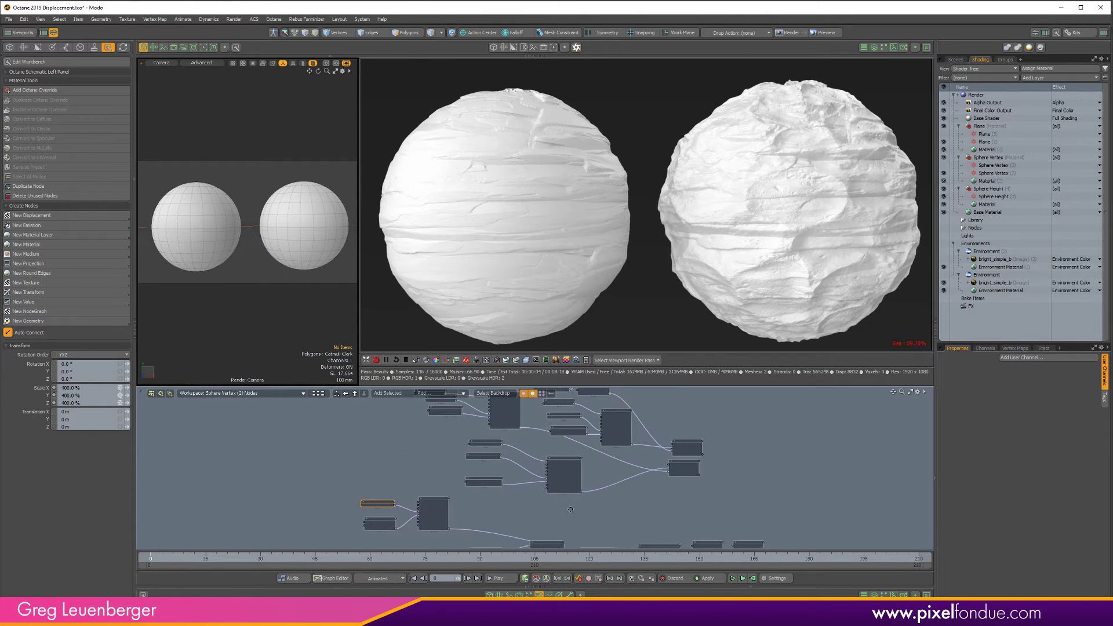
left_click_drag(448, 529, 675, 465)
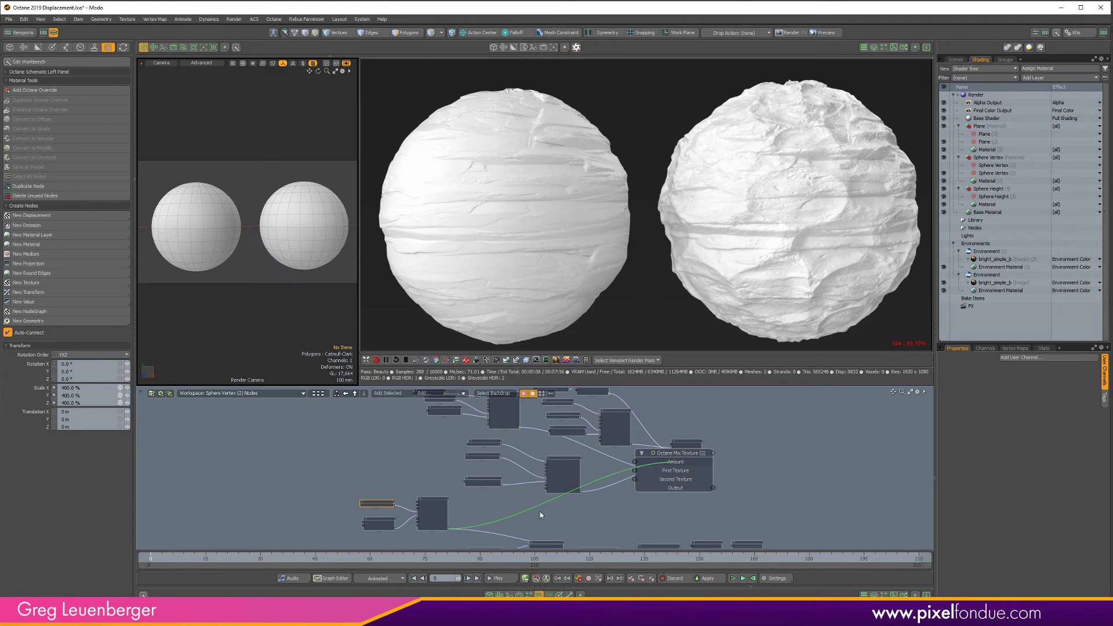
left_click_drag(448, 529, 685, 442)
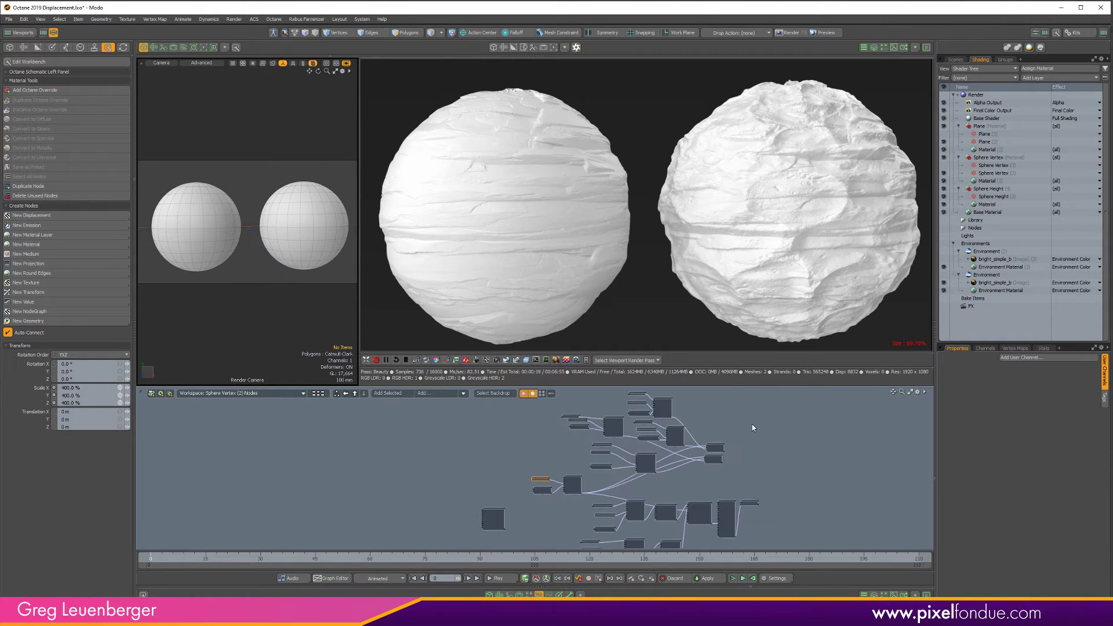
- Connect Mix Texture (2) to the Glossy Material's Roughness input and the other Mix Texture to its Diffuse input
left_click_drag(753, 426, 670, 447)
scroll(717, 486, "up", 5)
left_click(697, 471)
scroll(717, 461, "down", 2)
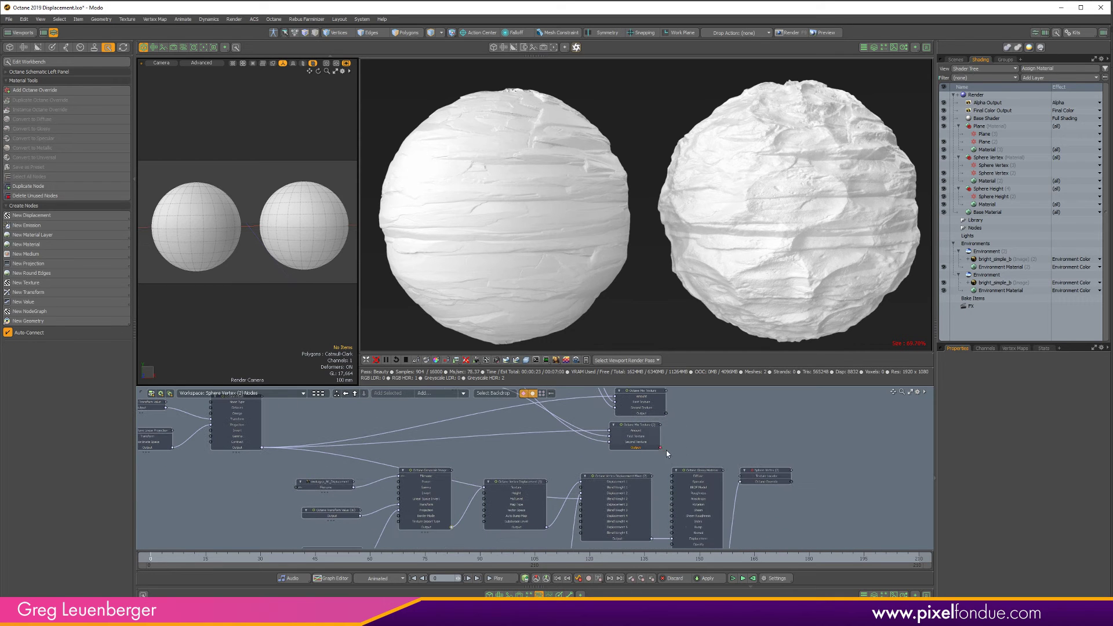
mouse_move(691, 509)
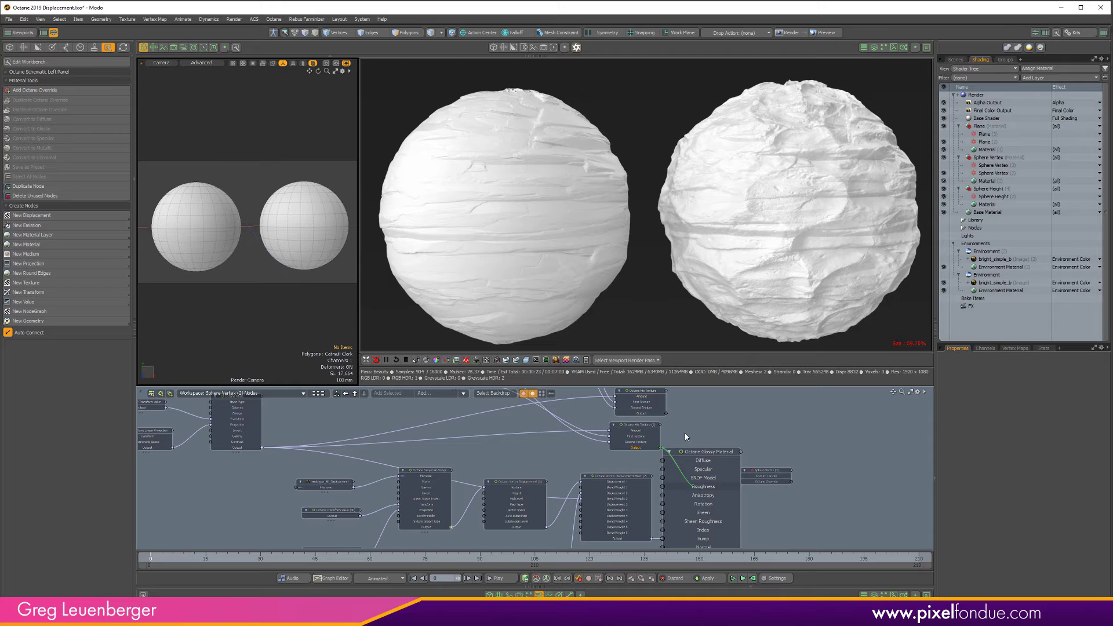
left_click_drag(666, 413, 694, 476)
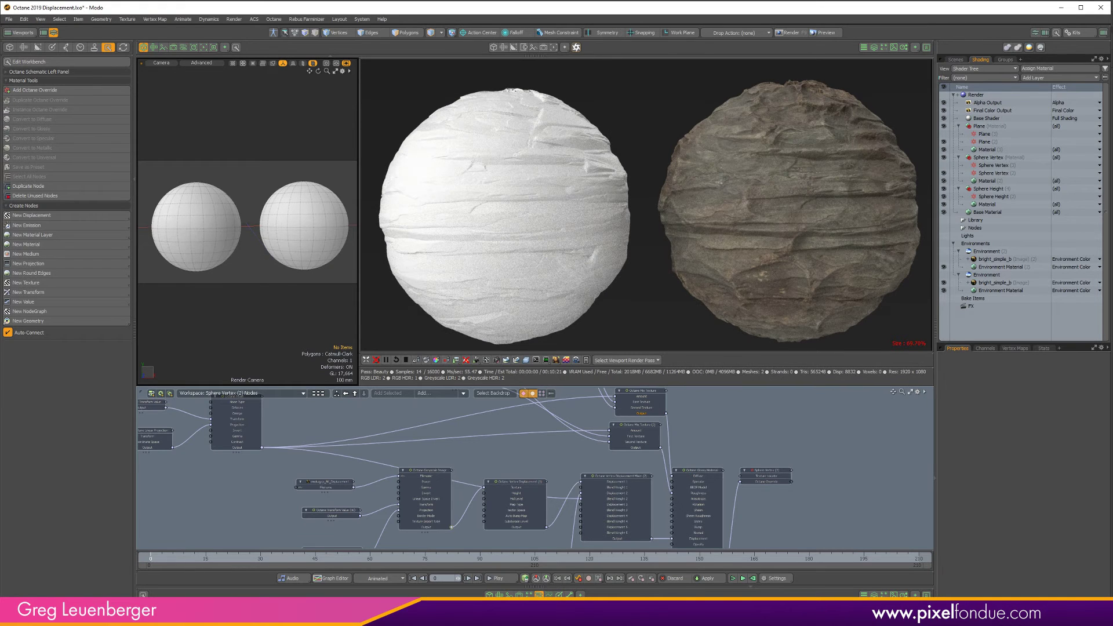
- Hide the node schematic and the camera viewport to examine both spheres in an enlarged render
left_click(539, 595)
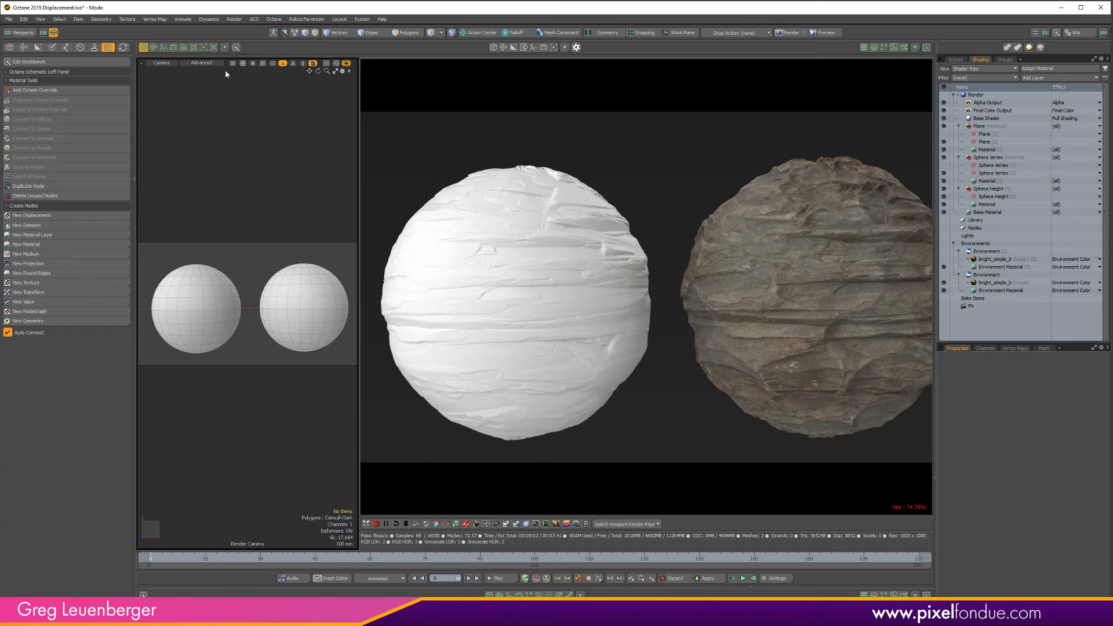
left_click(144, 47)
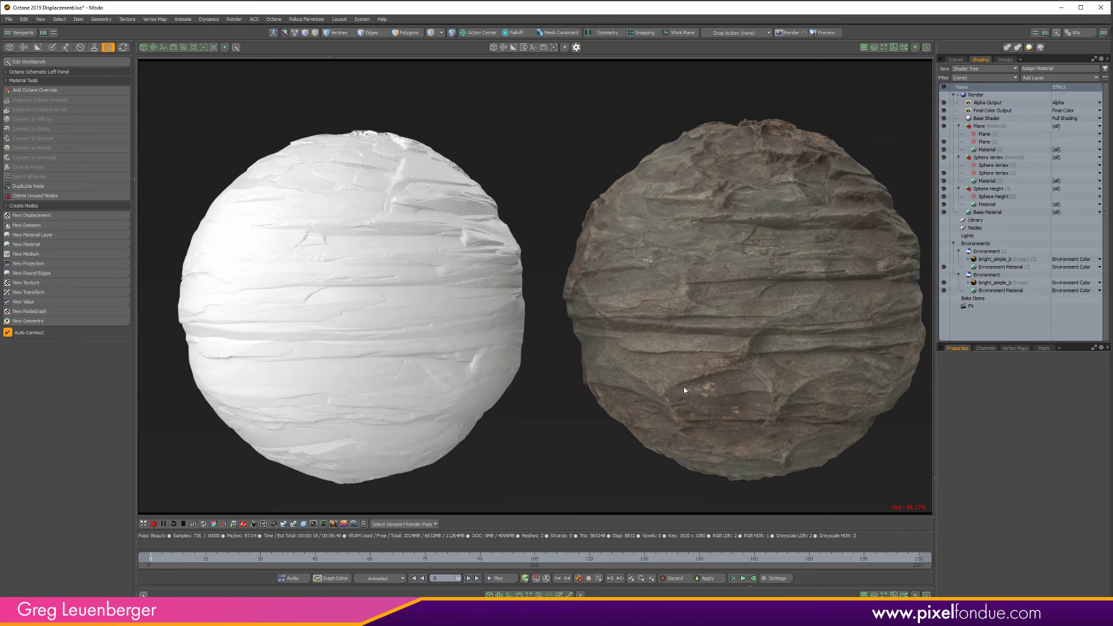
left_click_drag(681, 382, 670, 380)
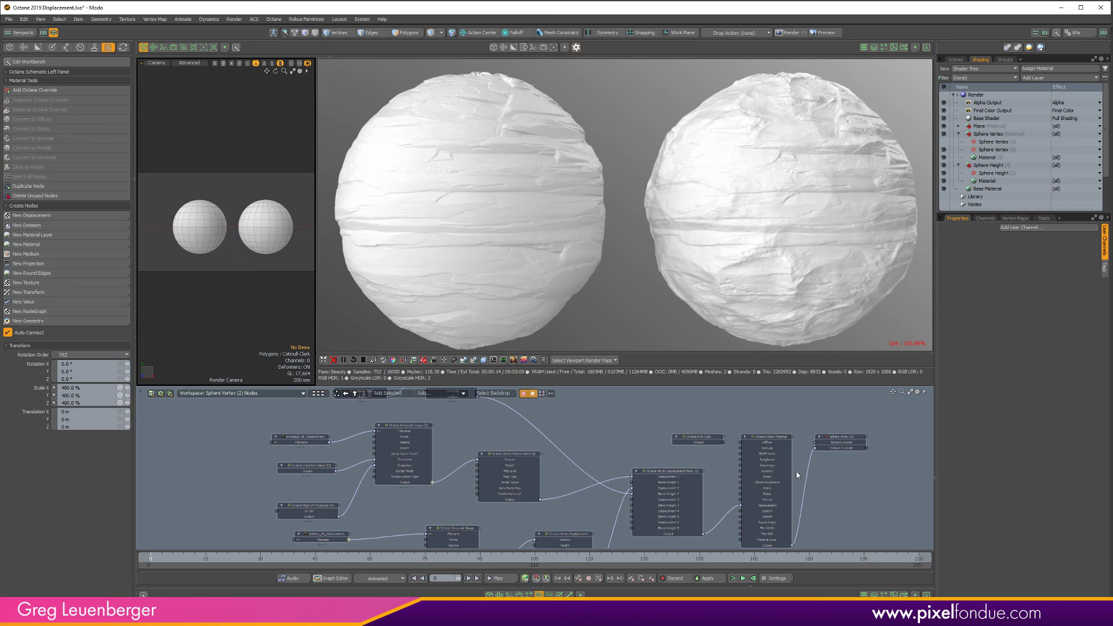
- Hide the Sphere Height and Sphere Vertex meshes, show the Plane mesh, and orbit the camera to view it from above
left_click(955, 59)
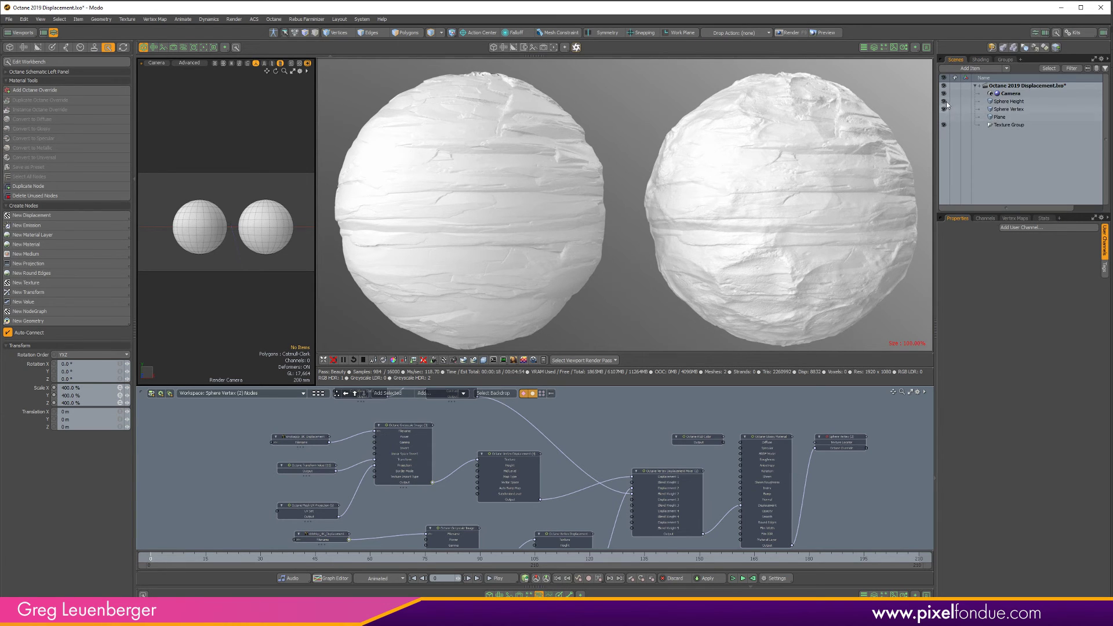
left_click_drag(944, 101, 945, 115)
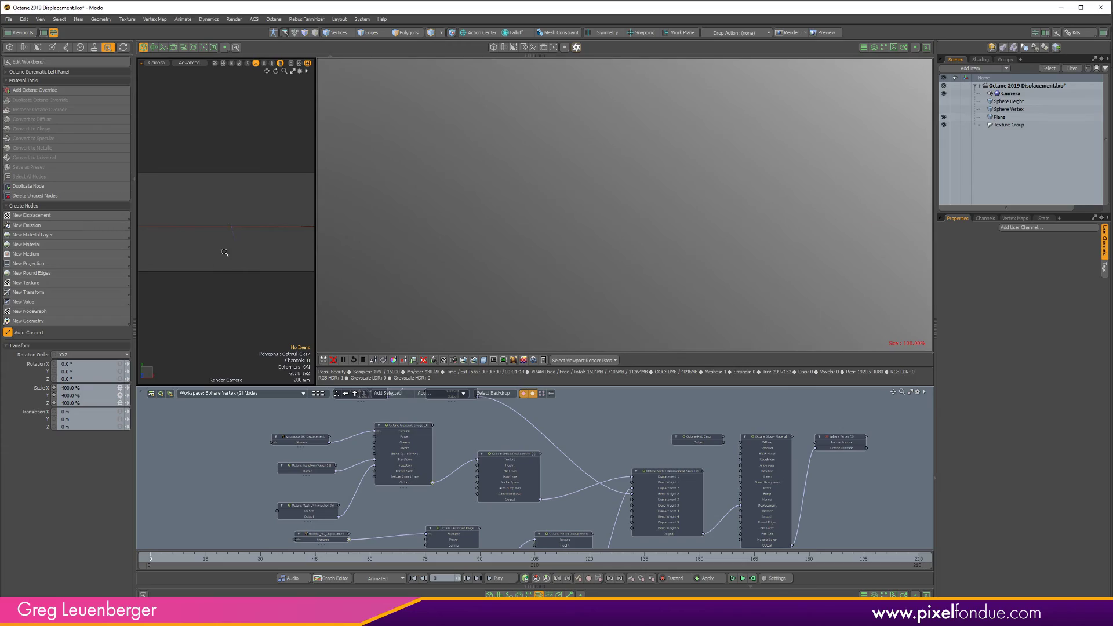
left_click_drag(202, 257, 234, 230, "alt")
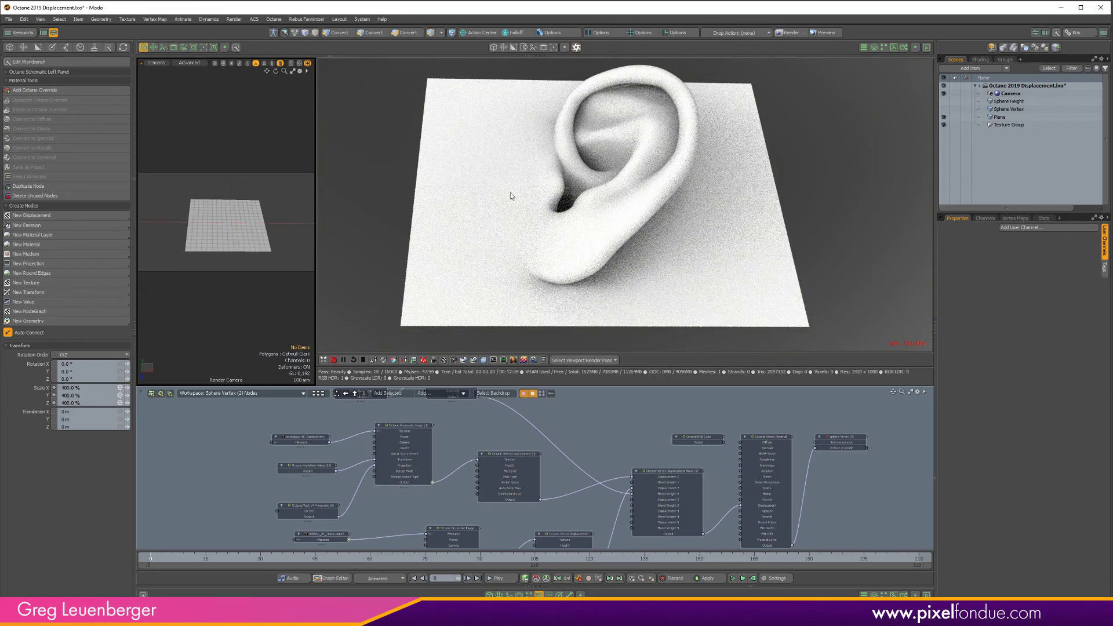
left_click(980, 59)
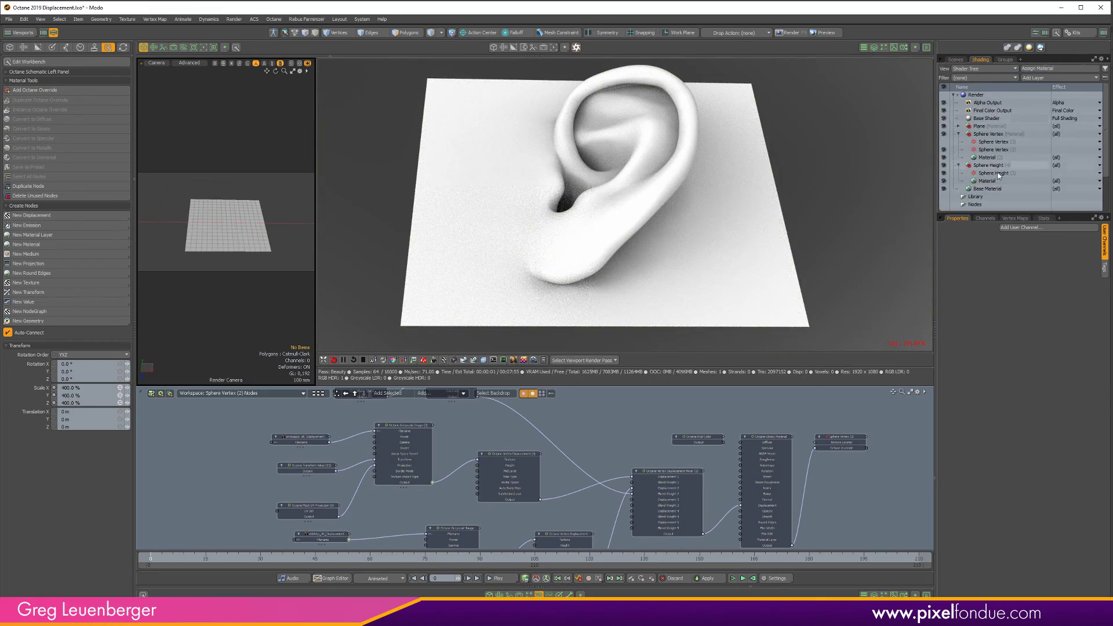
left_click(958, 126)
left_click(984, 141)
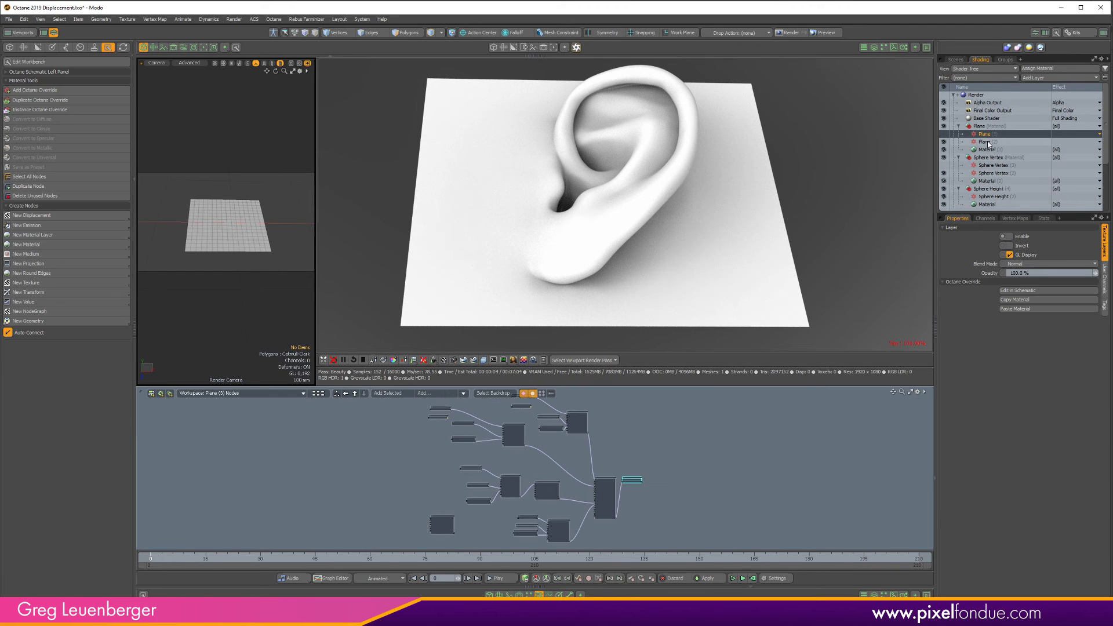
scroll(526, 479, "up", 3)
left_click_drag(570, 511, 721, 598, "alt")
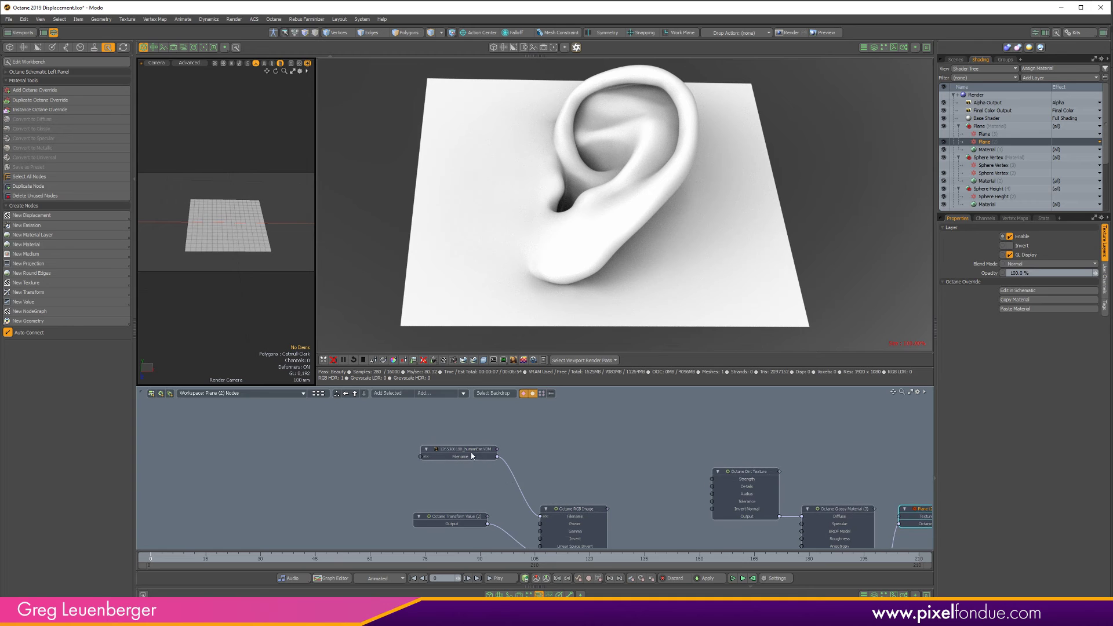
left_click(471, 454)
scroll(471, 454, "up", 5)
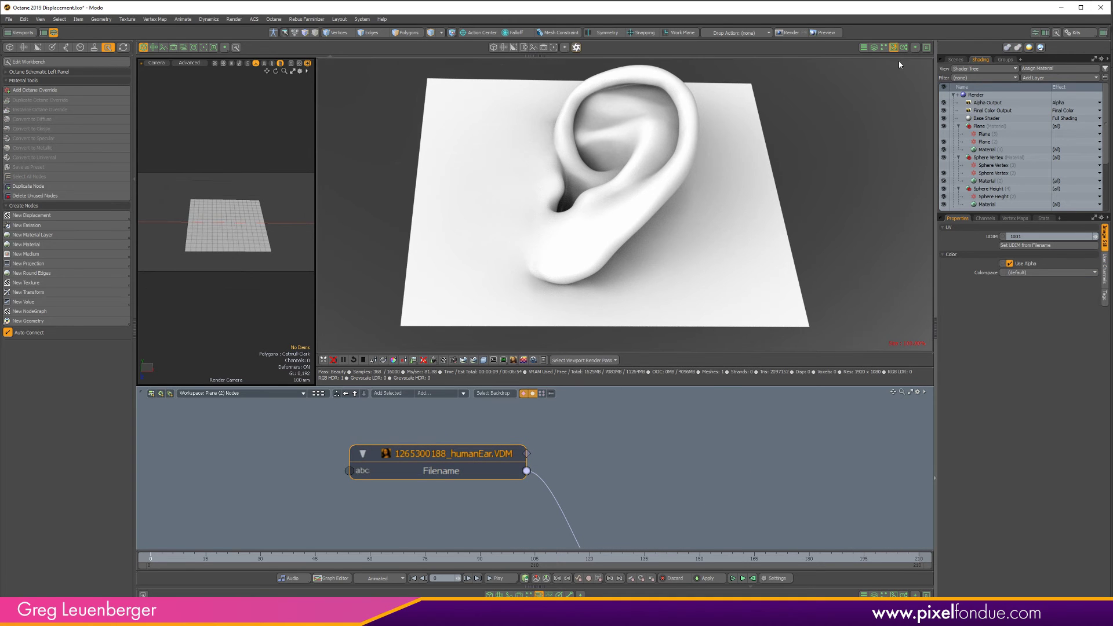
key("ctrl+shift+c")
double_click(787, 85)
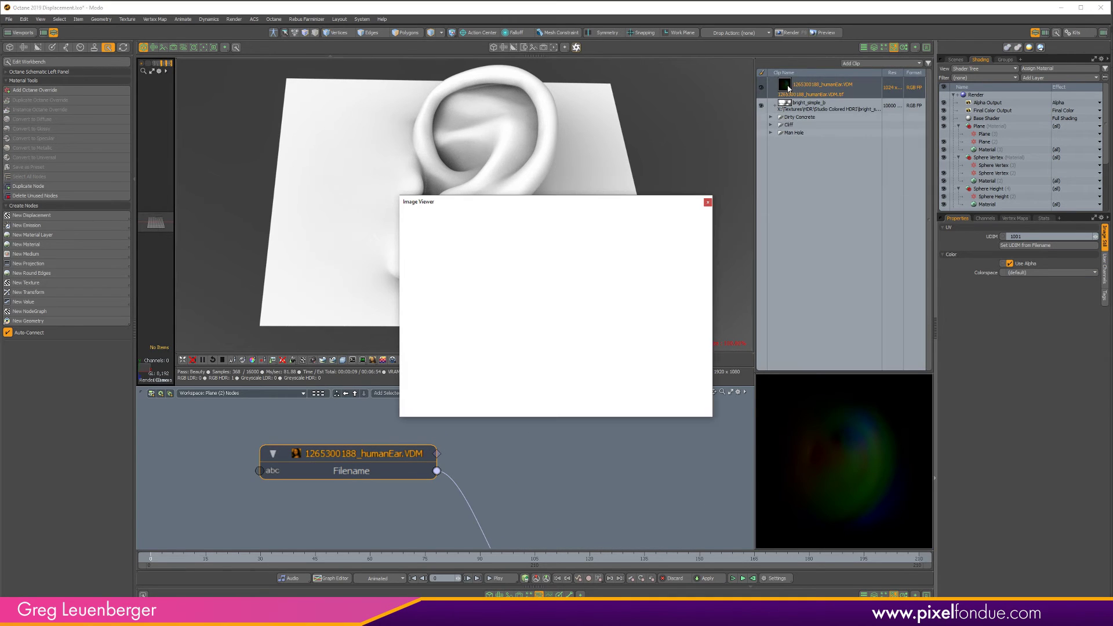
scroll(610, 324, "up", 4)
left_click_drag(610, 324, 543, 341, "ctrl+alt")
scroll(544, 345, "up", 2)
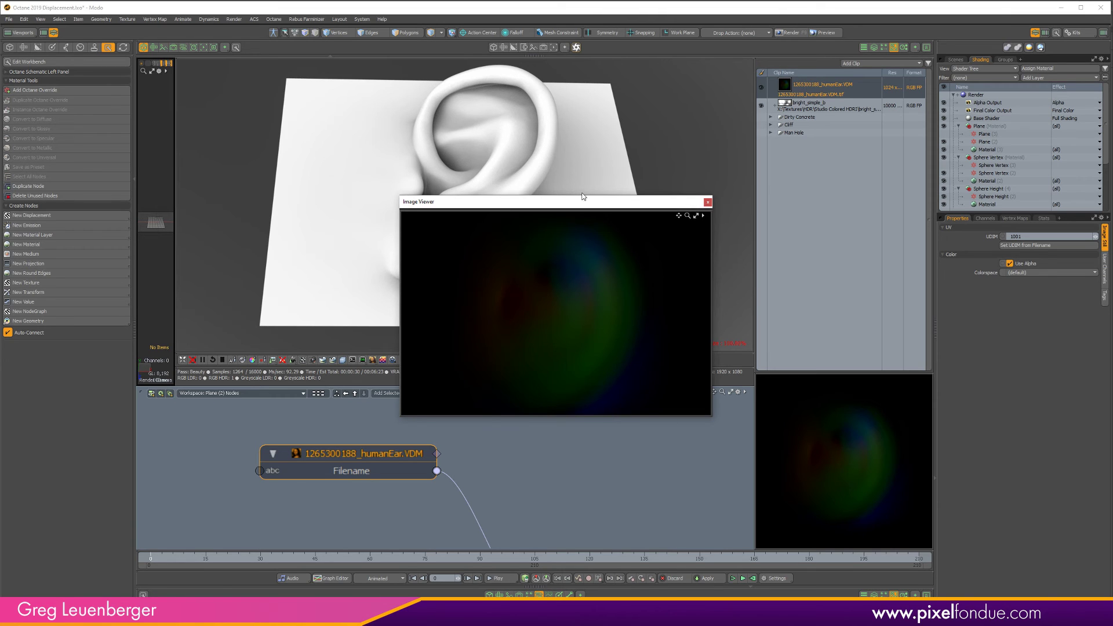
left_click_drag(573, 210, 619, 401)
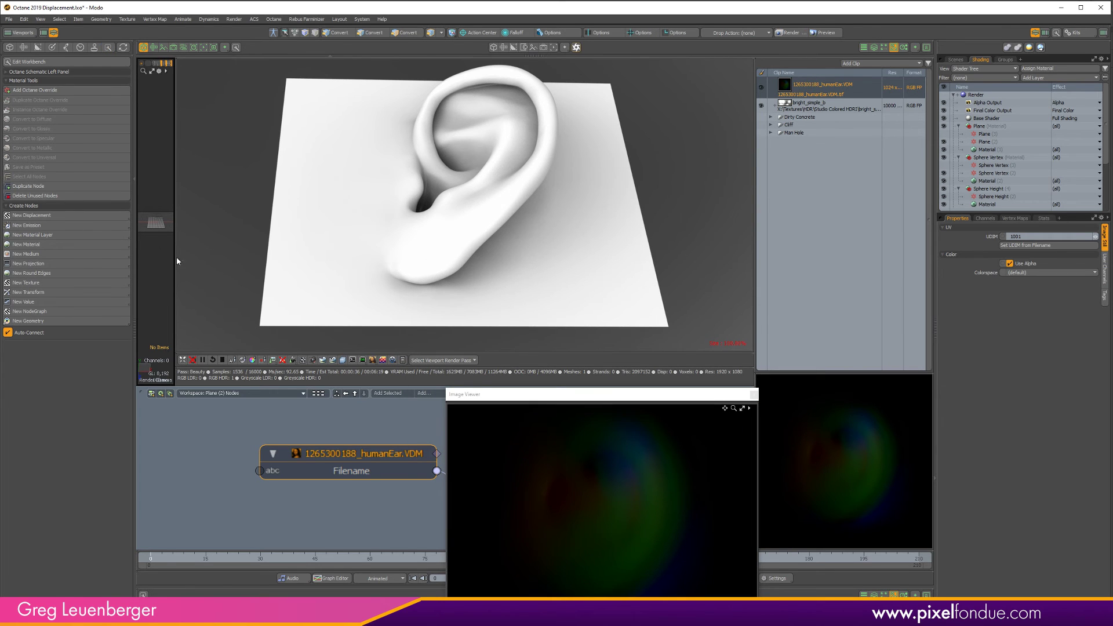
left_click_drag(490, 395, 829, 374)
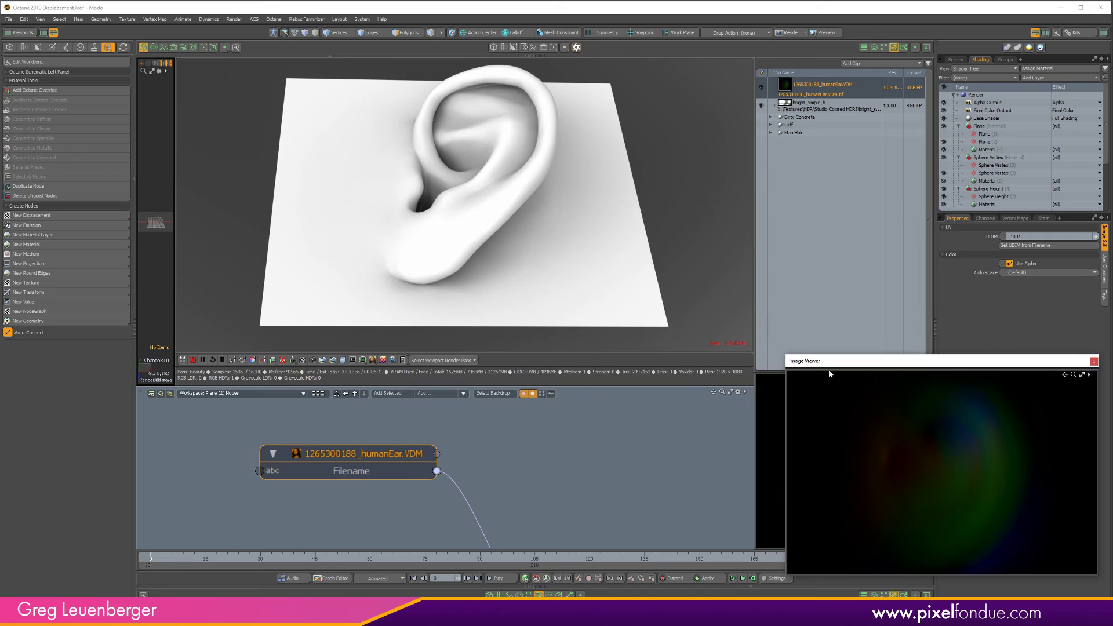
- Set the Subdivision Level of the plane's Octane Vertex Displacement (2) node to 0
left_click_drag(594, 497, 522, 485, "alt")
left_click_drag(562, 518, 514, 467, "alt")
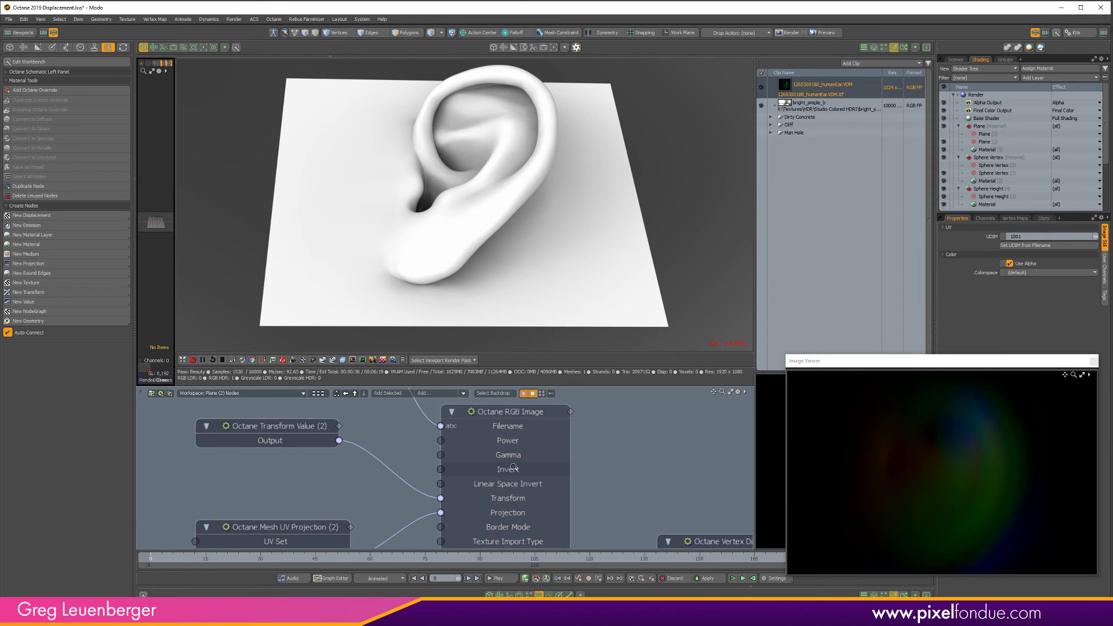
scroll(514, 467, "down", 2)
left_click(666, 520)
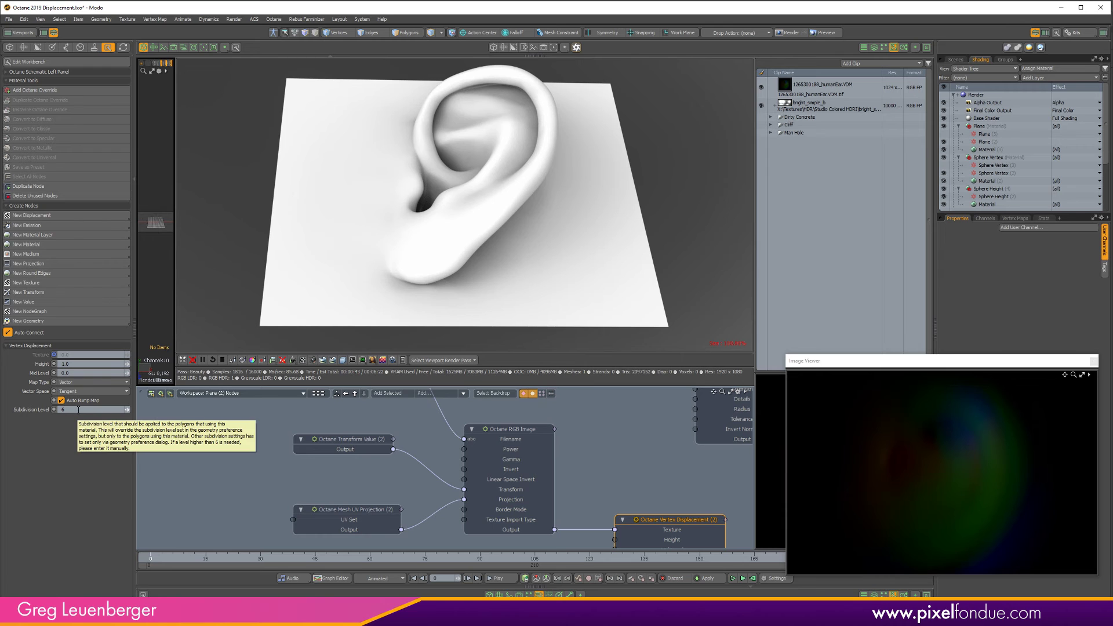
left_click(78, 409)
type("0")
key("Return")
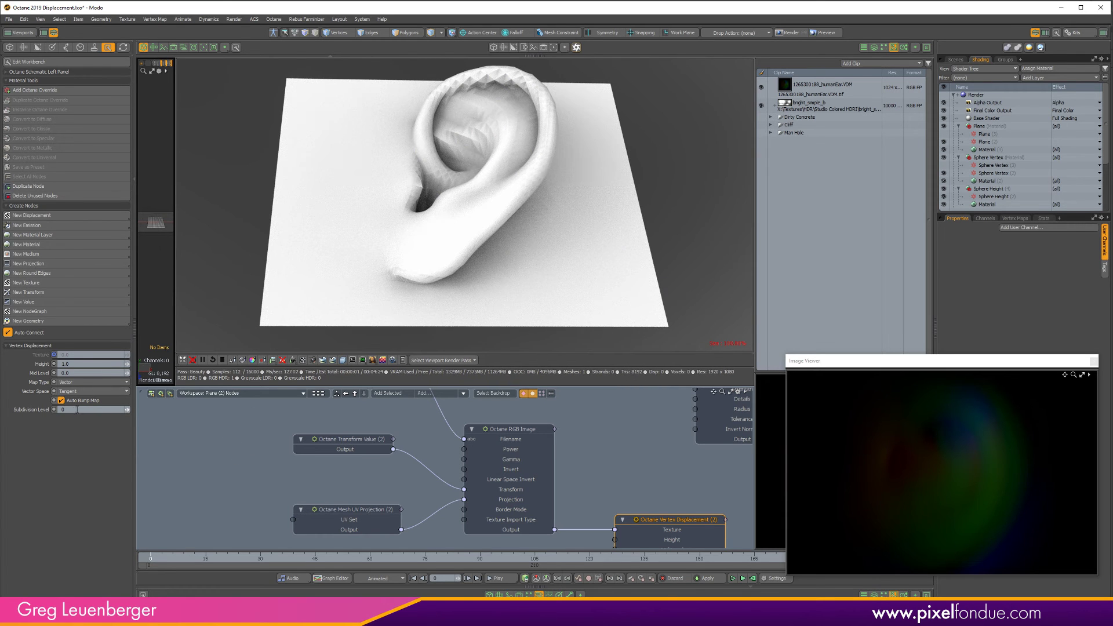
- Set the Subdivision Level of the plane's Vertex Displacement node to 4
left_click(81, 409)
type("4")
key("Return")
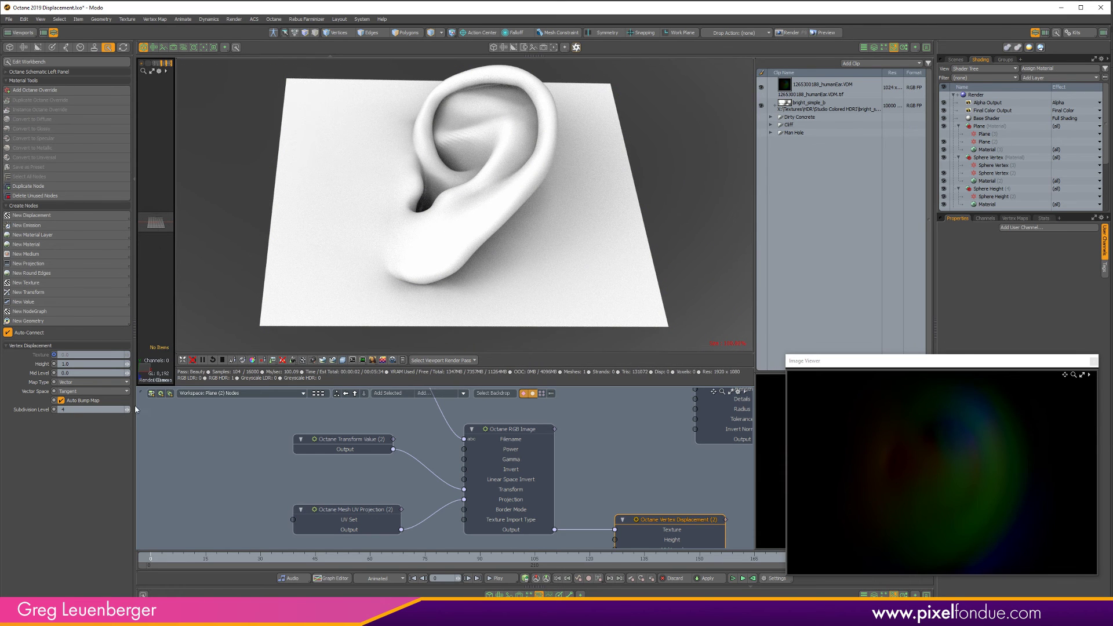
- Set the Height of the plane's Vertex Displacement node to 1.5 and reframe the ear in the render
left_click(73, 364)
type("1.5")
key("Return")
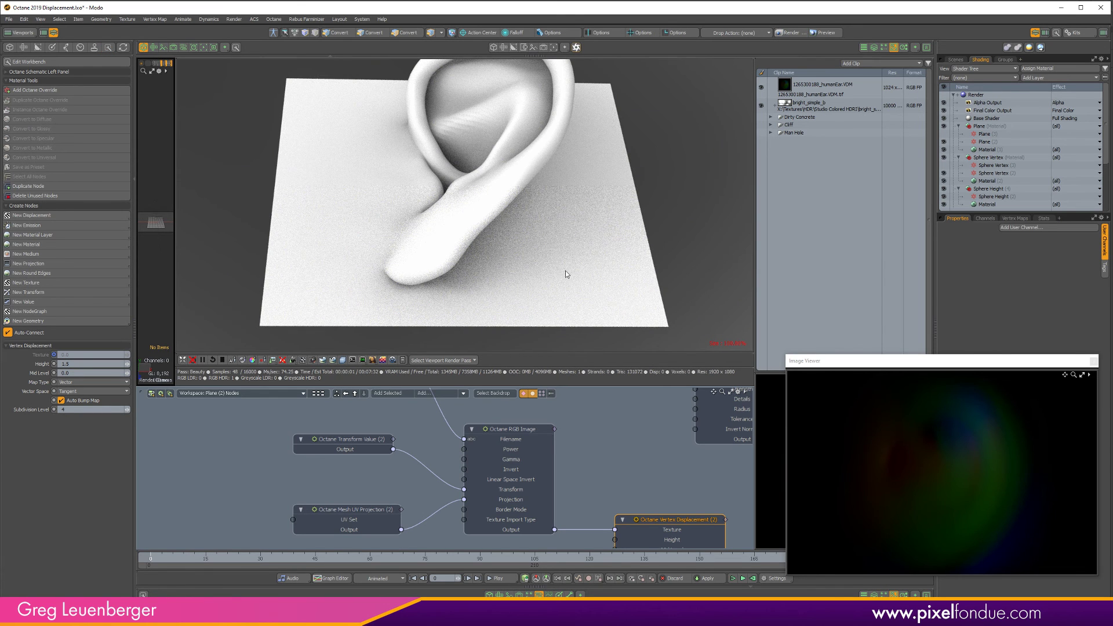
left_click_drag(565, 270, 569, 297, "alt+shift")
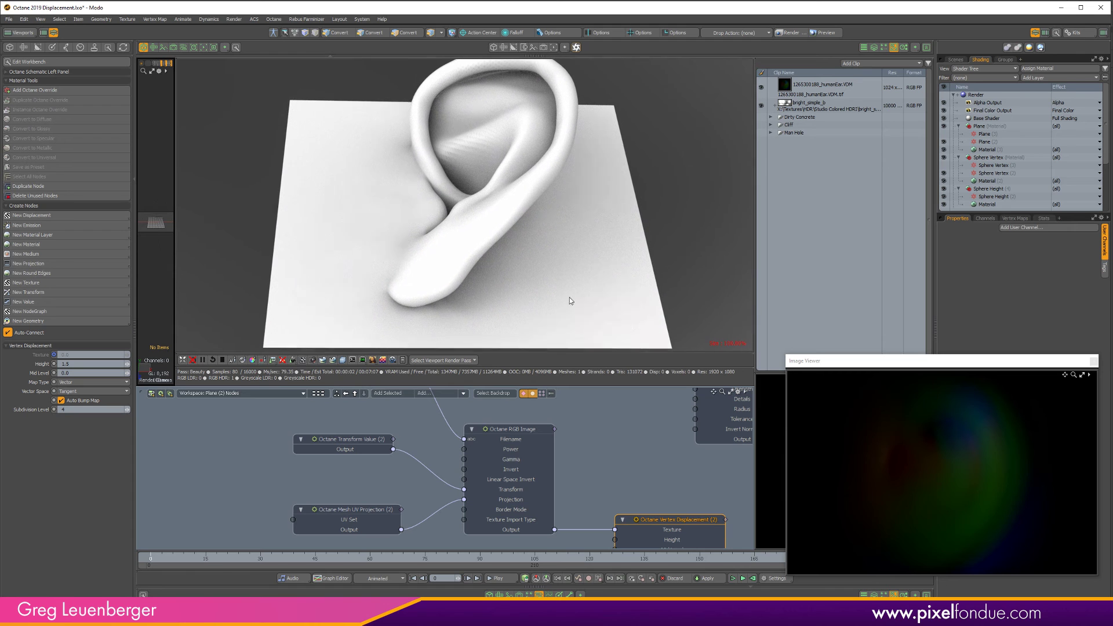
- Set the Height of the plane's Vertex Displacement node to 1 and deselect the node
left_click(99, 364)
type("1")
key("Return")
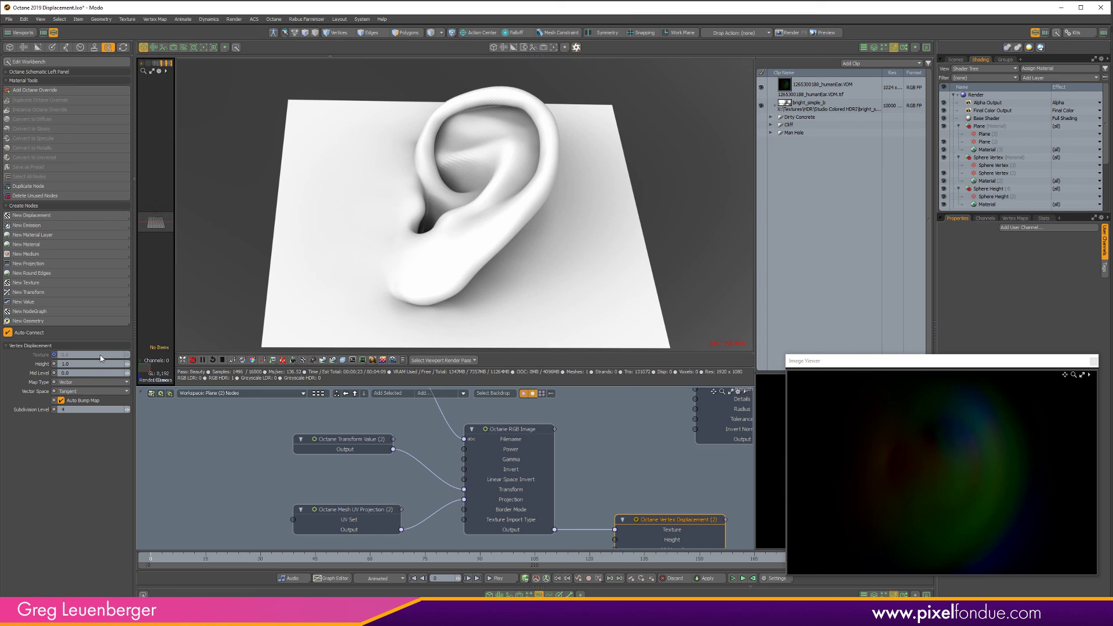
left_click(614, 472)
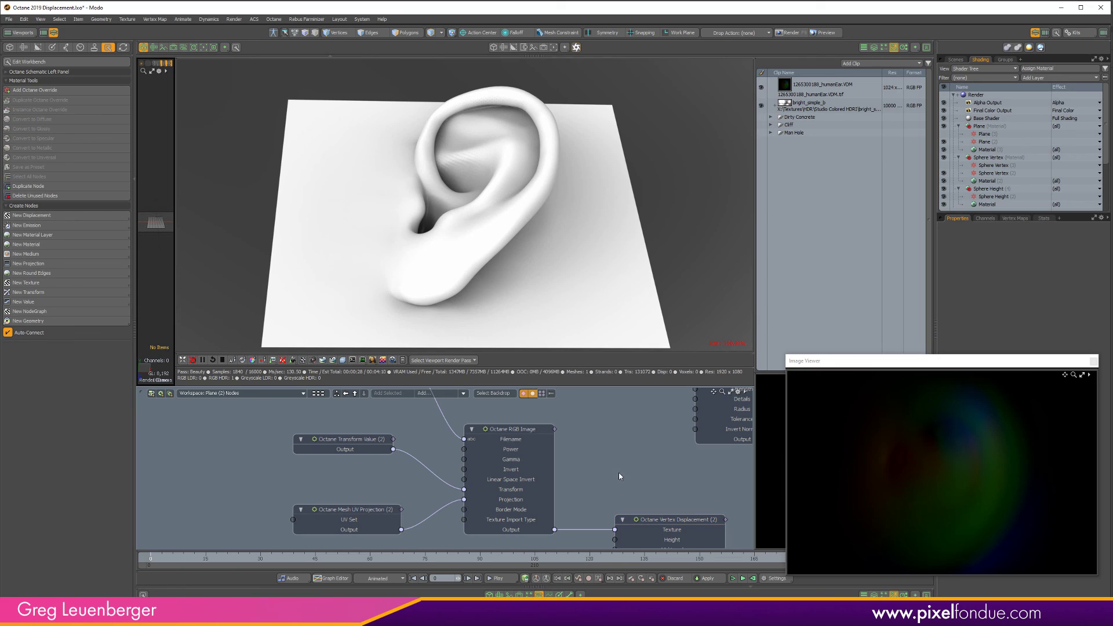